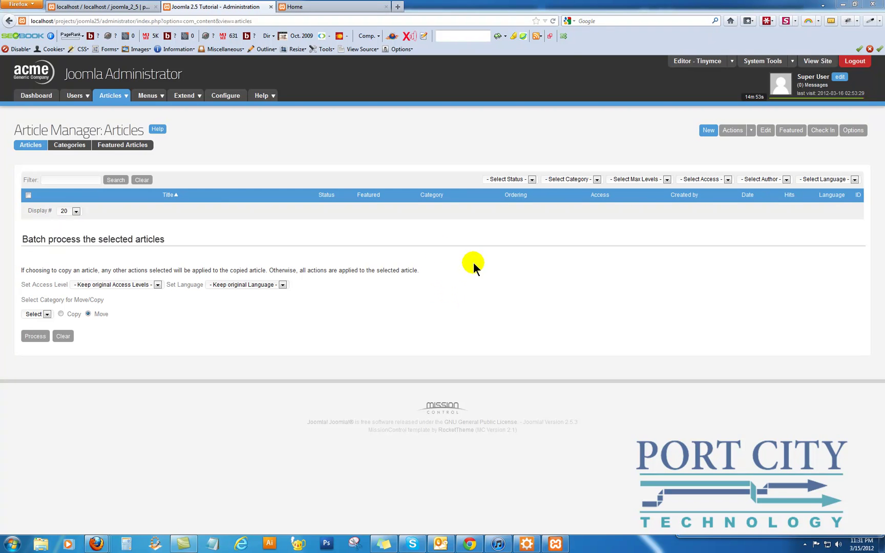
# View the Home and Photo Gallery pages of the site's front end
pyautogui.click(296, 7)
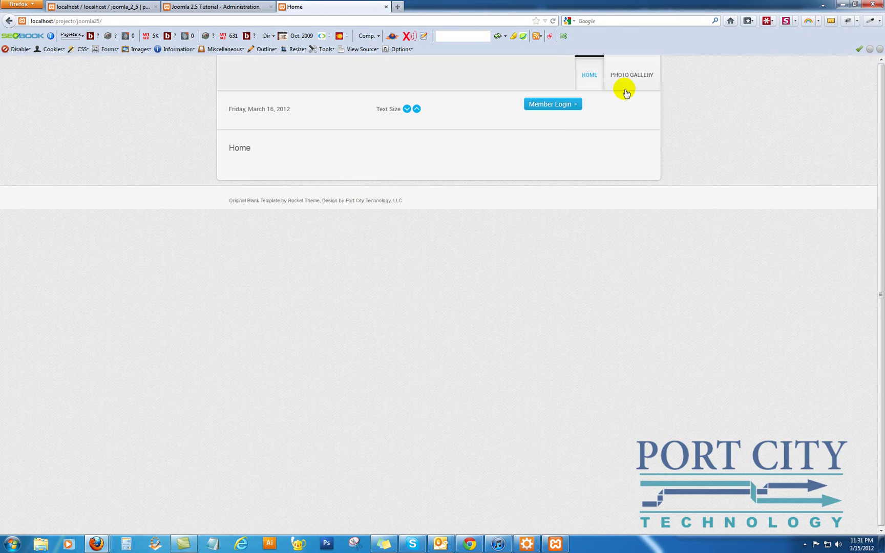
pyautogui.click(619, 75)
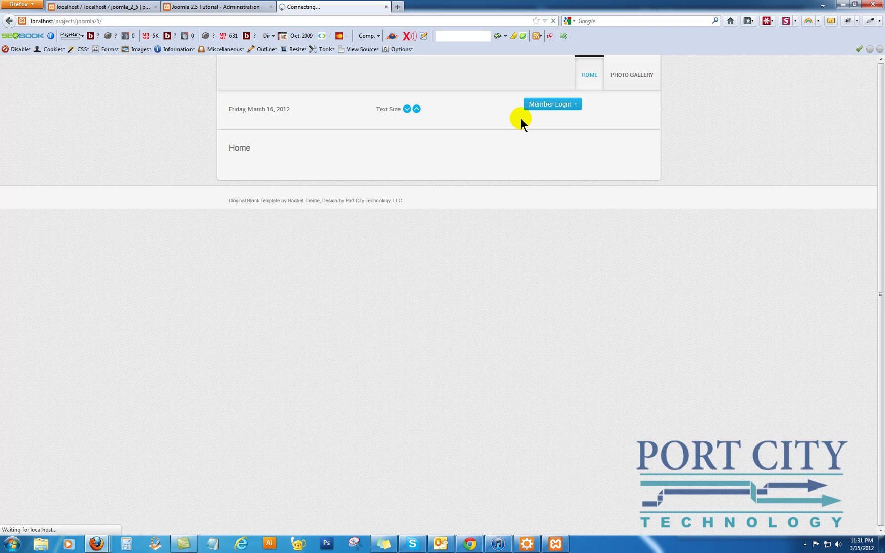
pyautogui.click(587, 76)
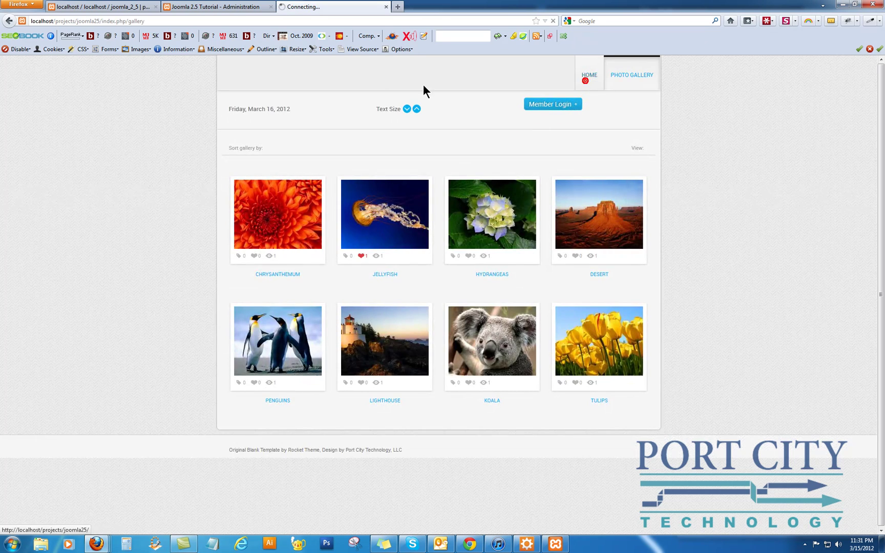
# Create a new article in the Joomla administrator and enter <img src="images/HiRes/" /> in its HTML source
pyautogui.click(230, 8)
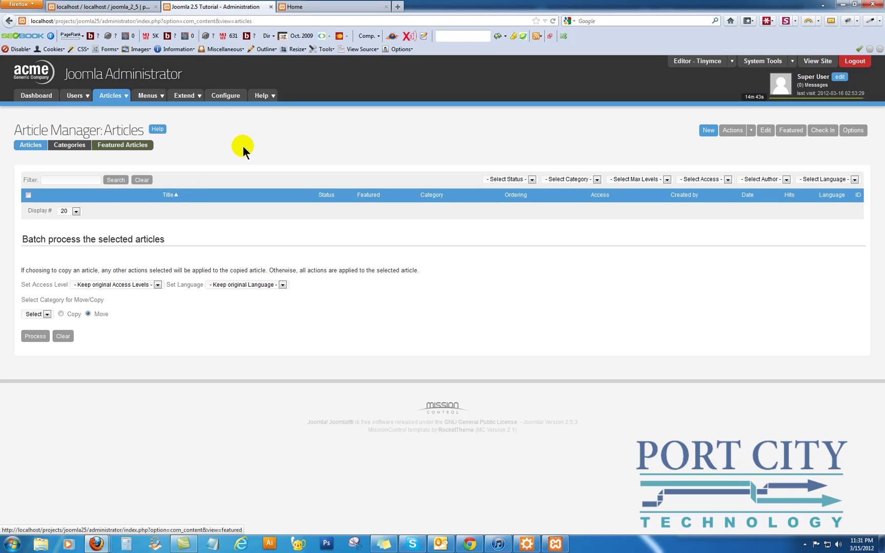
pyautogui.click(707, 131)
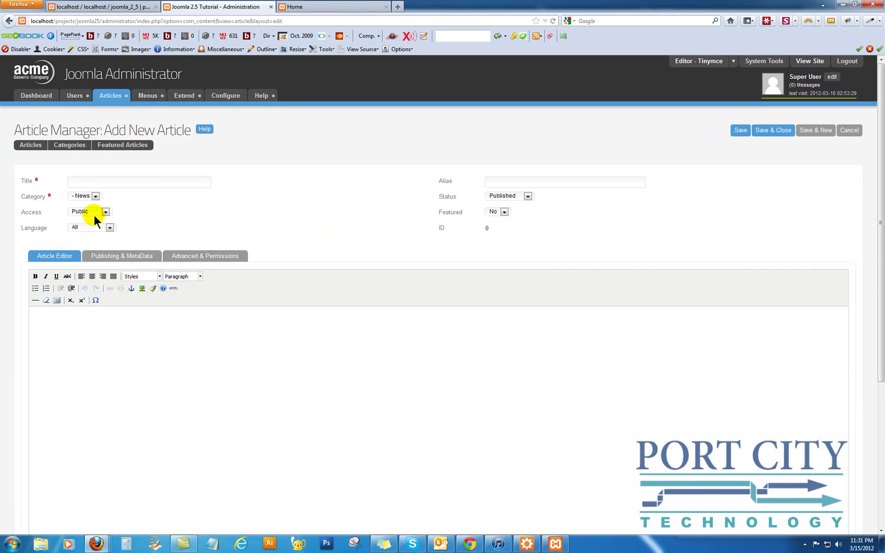
pyautogui.click(85, 204)
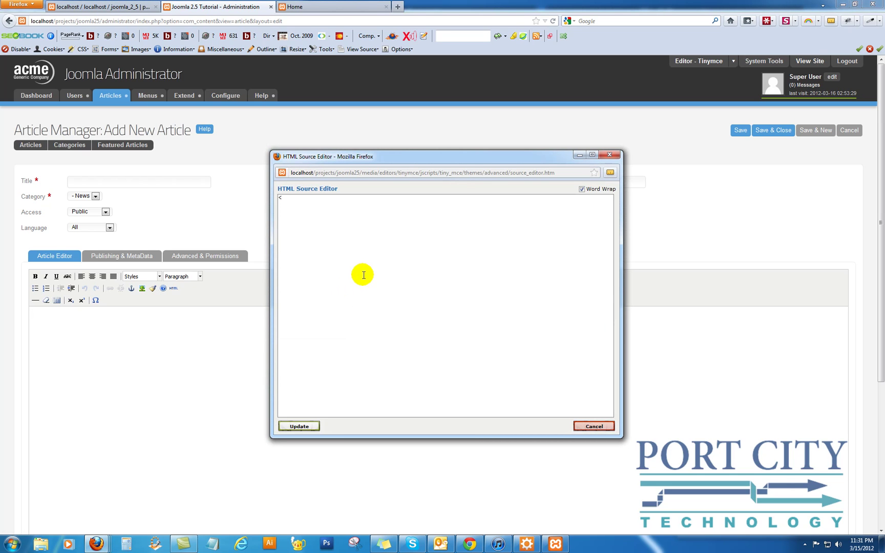
pyautogui.write('img')
pyautogui.write('/HiRes/" />')
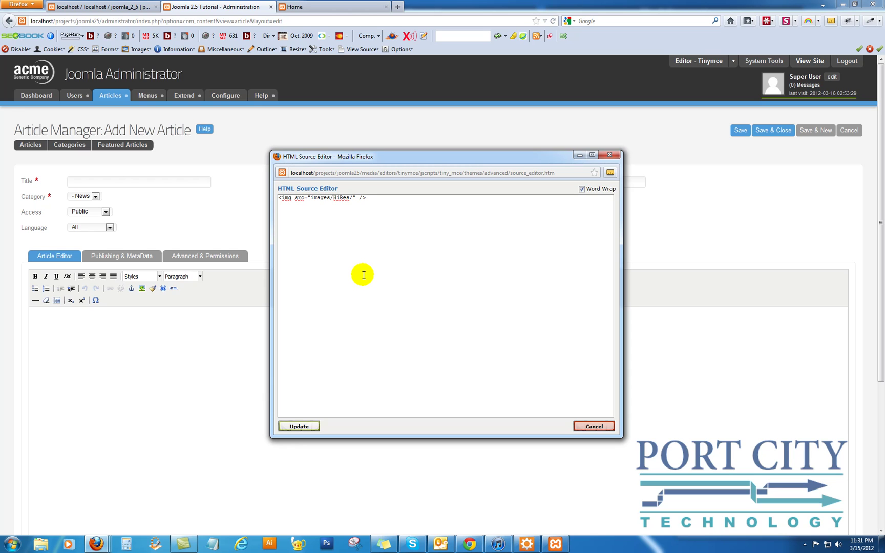
# Look up the image file names in the Joomla25 project's images/HiRes folder on the computer
pyautogui.click(42, 542)
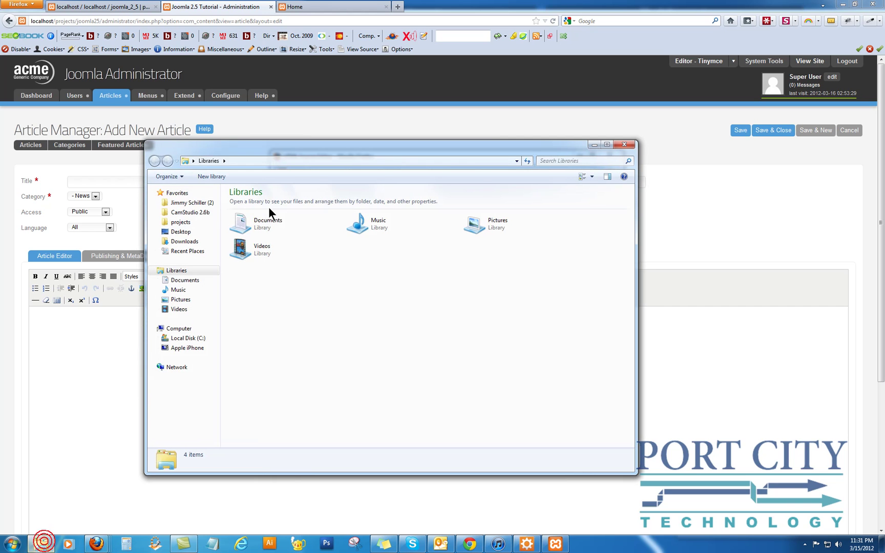
pyautogui.click(180, 223)
pyautogui.doubleClick(263, 251)
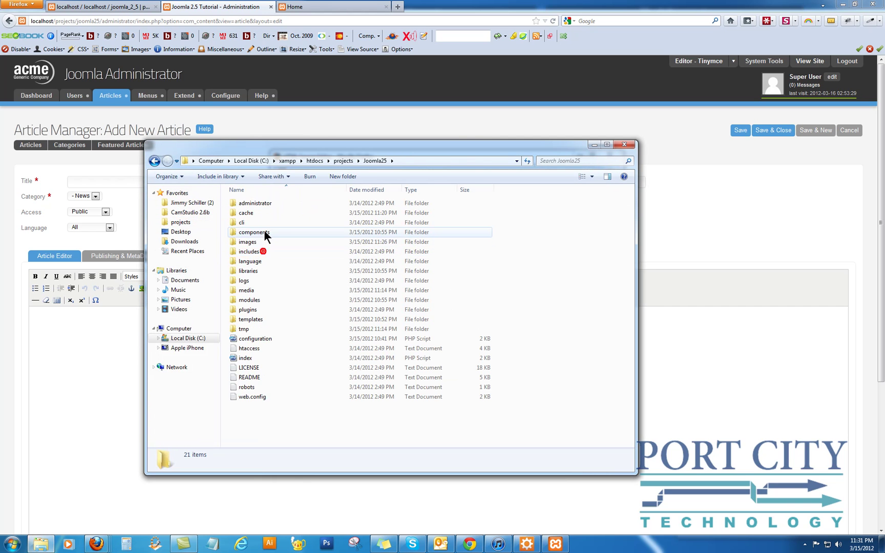
pyautogui.click(256, 243)
pyautogui.doubleClick(256, 242)
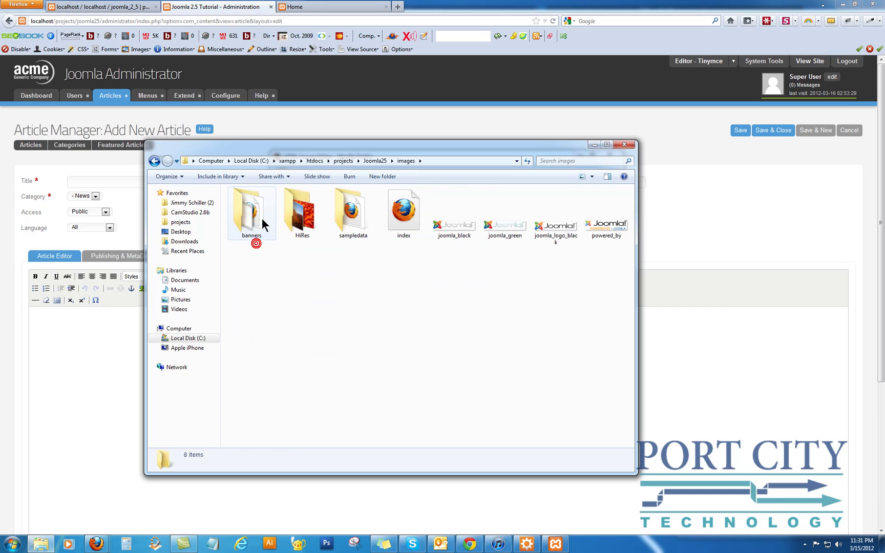
pyautogui.doubleClick(295, 214)
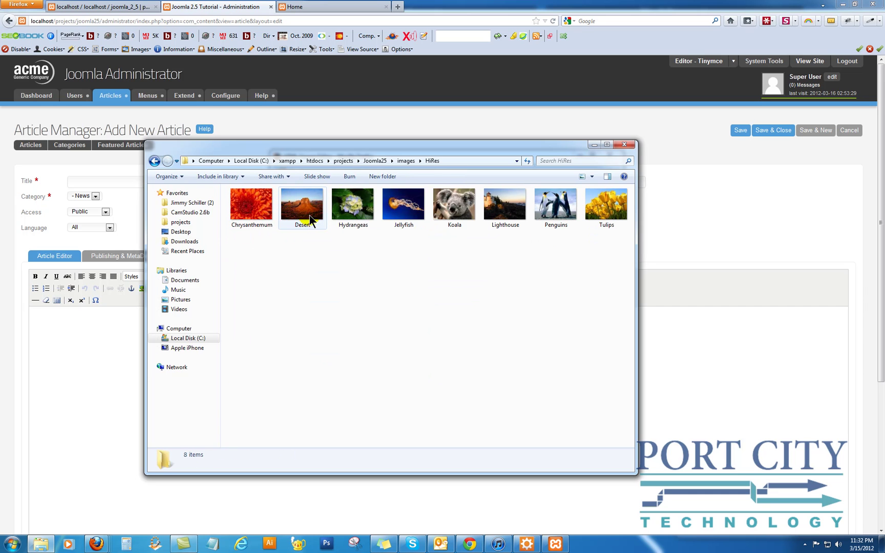
pyautogui.hotkey('alt', 'F4')
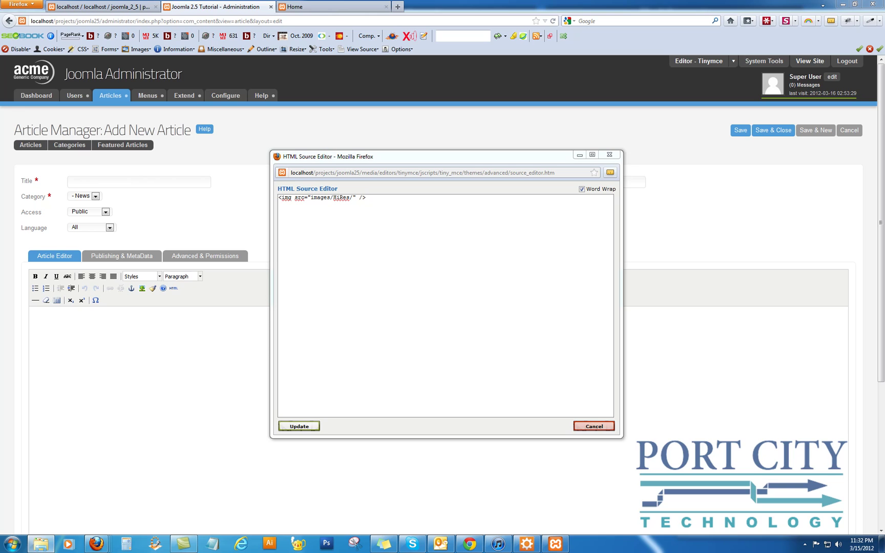
# Complete the image path with Desert.jpg in the HTML source and give the image a width of 250px
pyautogui.click(352, 197)
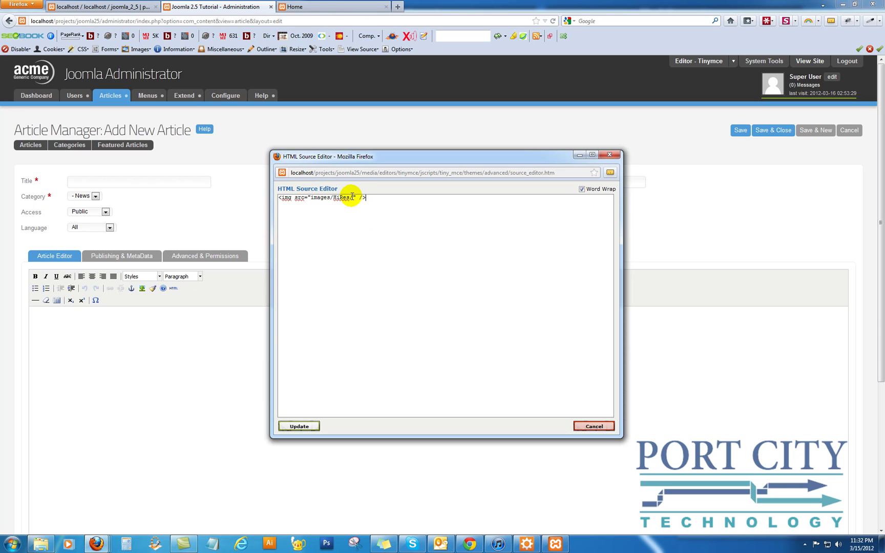
pyautogui.write('Desert.jpg')
pyautogui.click(302, 426)
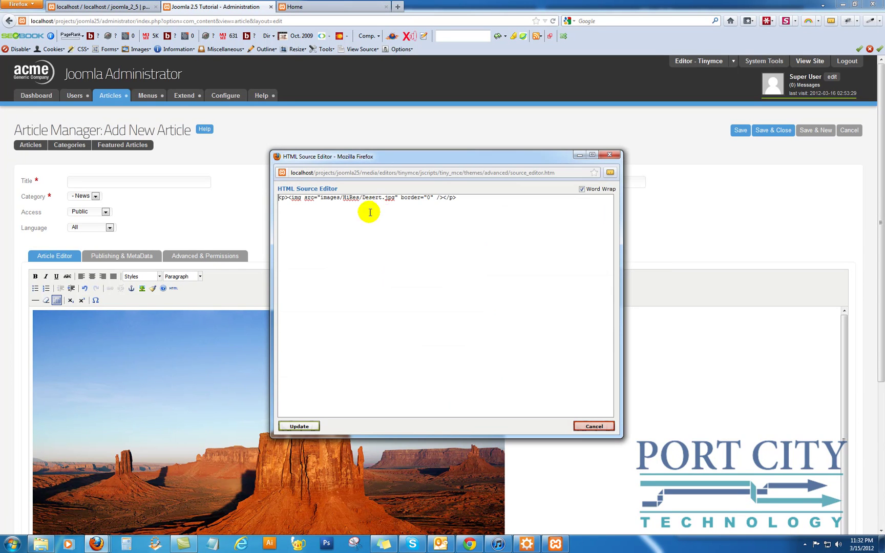
pyautogui.click(436, 197)
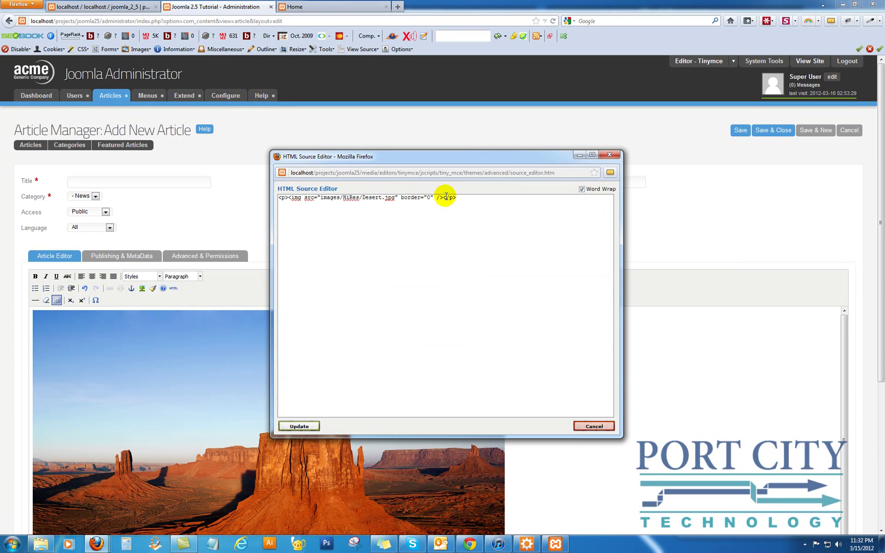
pyautogui.write('width="250px')
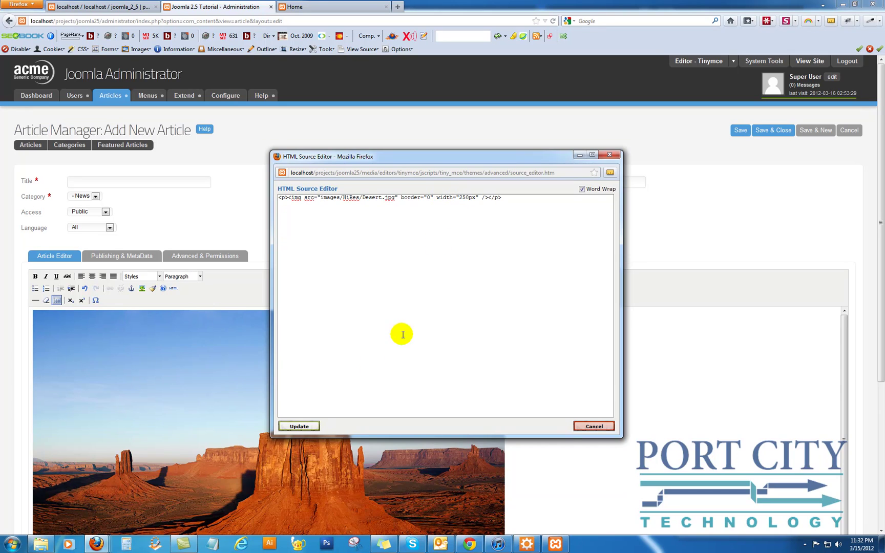
pyautogui.click(306, 427)
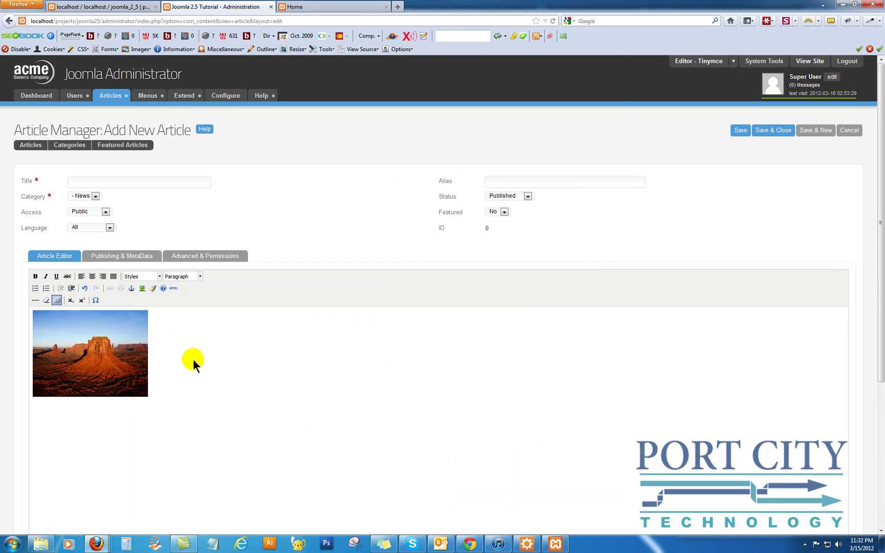
# Add align="left" to the desert image tag in the article's HTML source and update the article
pyautogui.click(173, 288)
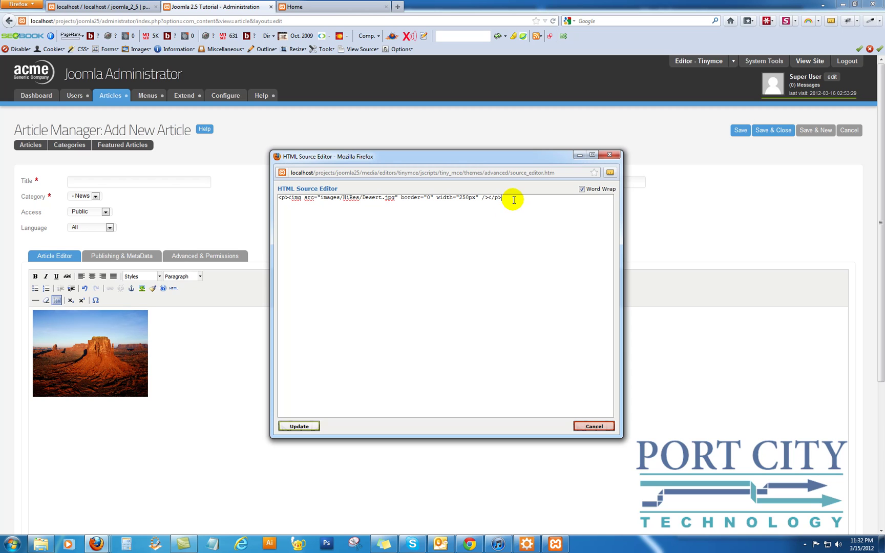
pyautogui.moveTo(481, 198); pyautogui.dragTo(487, 198)
pyautogui.write('align=')
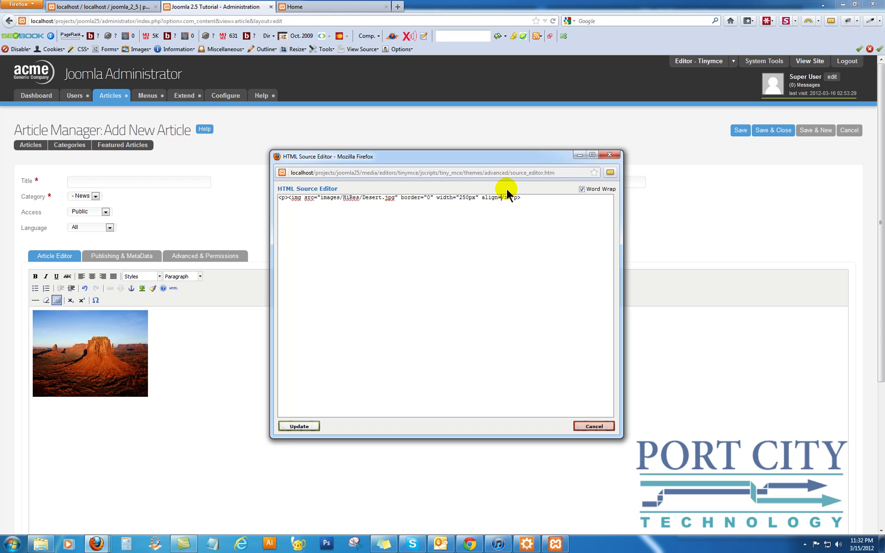
pyautogui.write('"left"')
pyautogui.click(299, 427)
# Reopen the article's HTML source and start a new line between the image tag and the closing paragraph tag
pyautogui.click(128, 353)
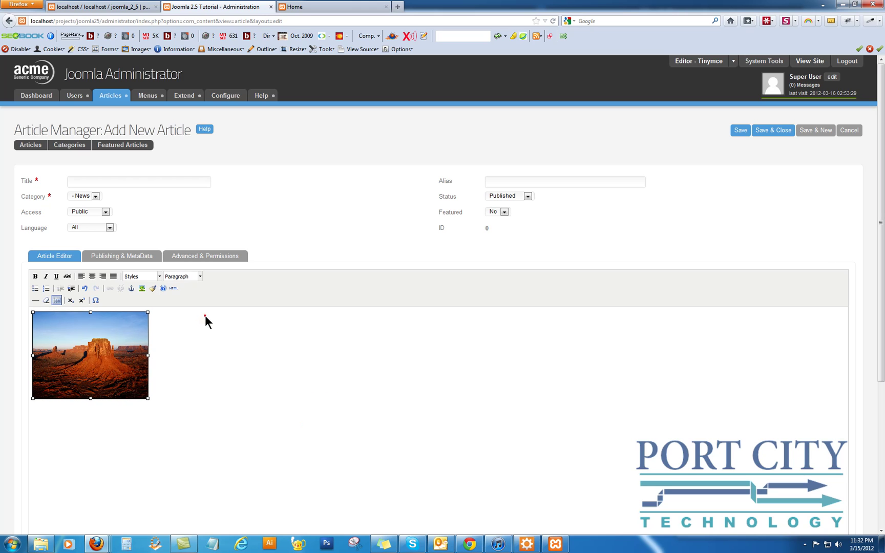
pyautogui.click(173, 289)
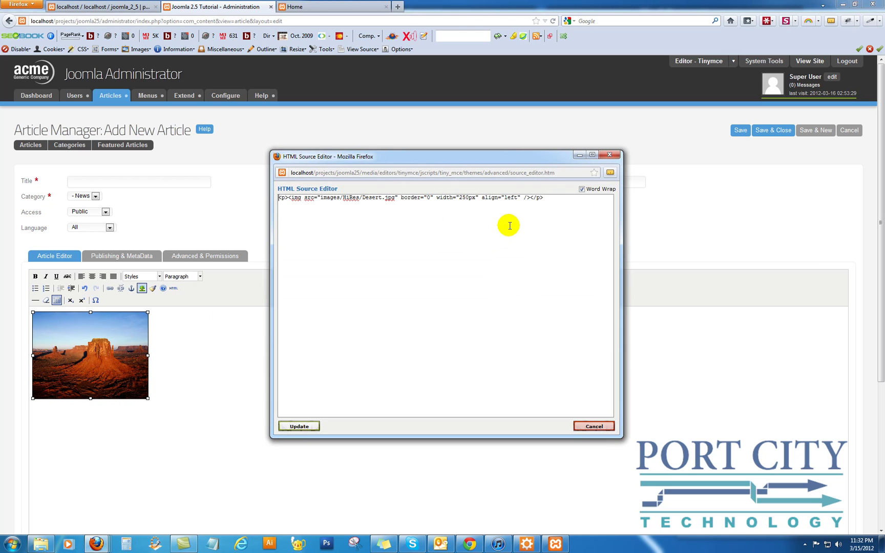
pyautogui.click(533, 197)
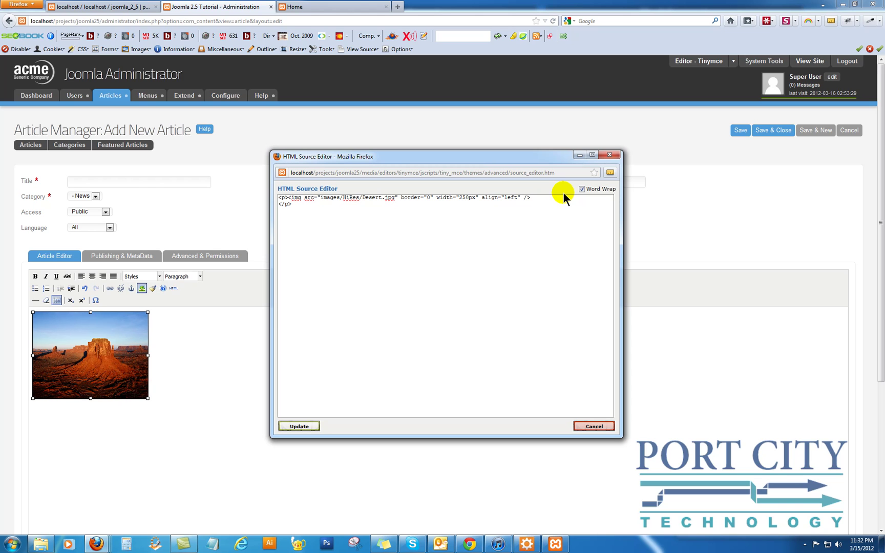
# Search the web for lorem ipsum and copy the "Where does it come from?" text from lipsum.com
pyautogui.click(354, 8)
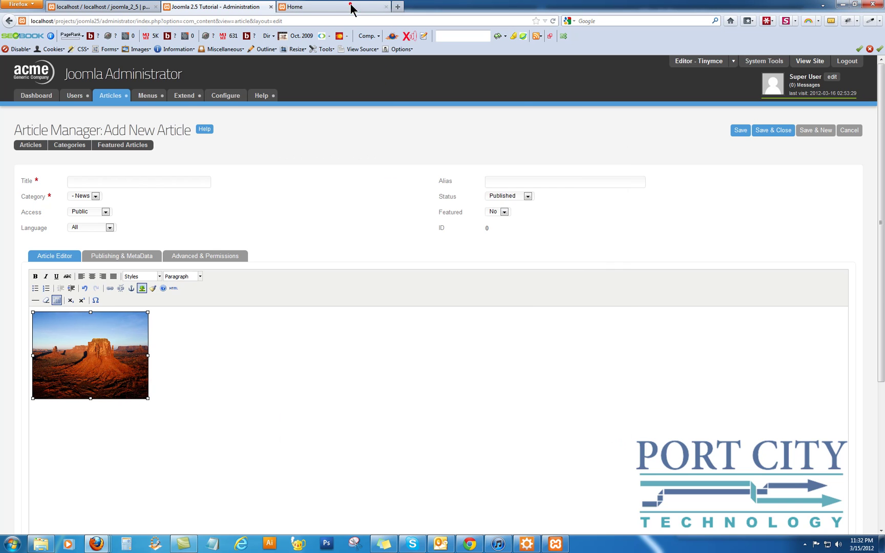
pyautogui.click(398, 6)
pyautogui.write('lore')
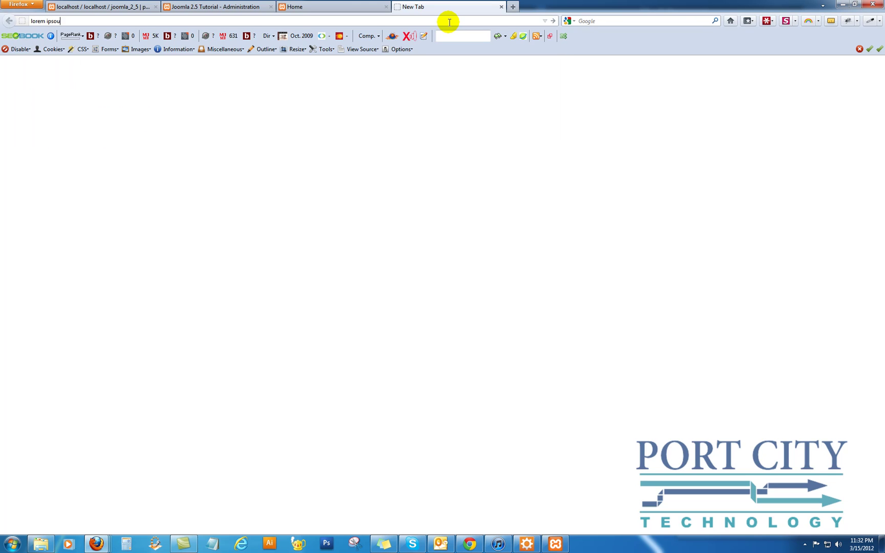
pyautogui.write('m ipsum')
pyautogui.press('Return')
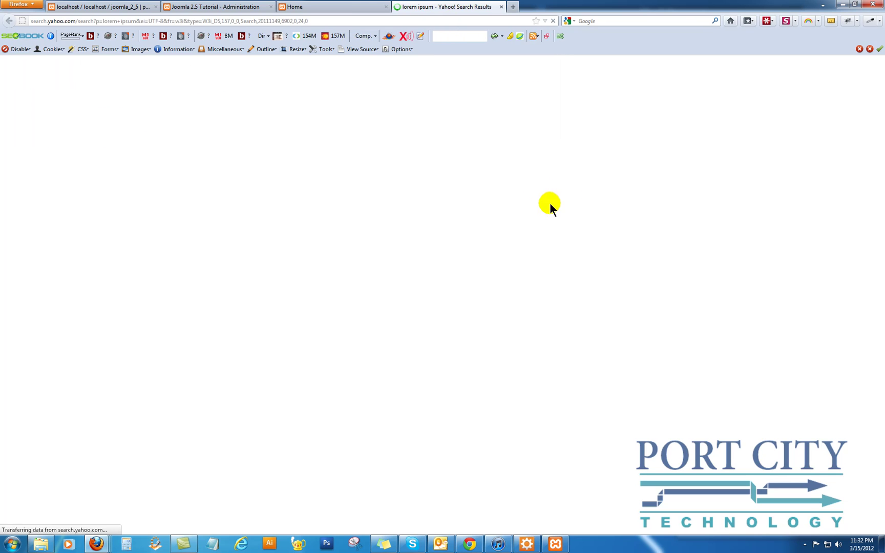
pyautogui.click(339, 142)
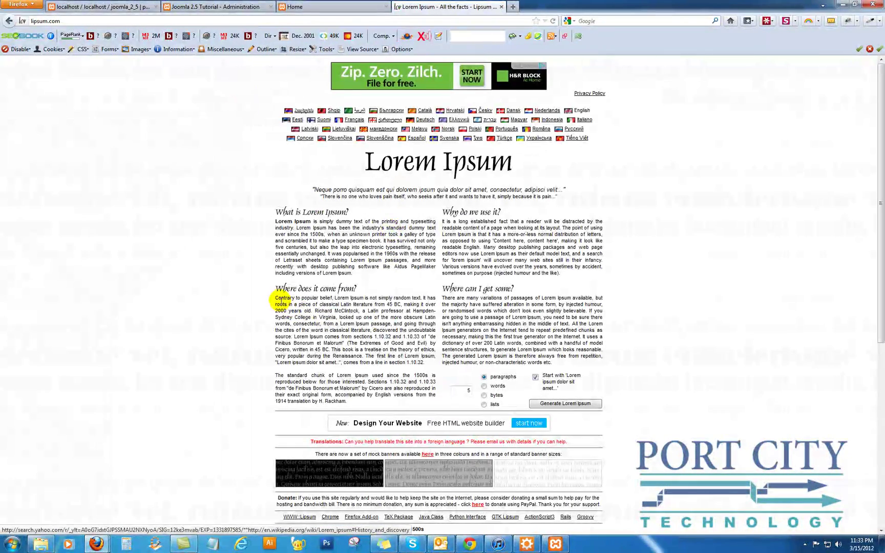
pyautogui.moveTo(275, 298); pyautogui.dragTo(433, 403)
pyautogui.hotkey('ctrl', 'c')
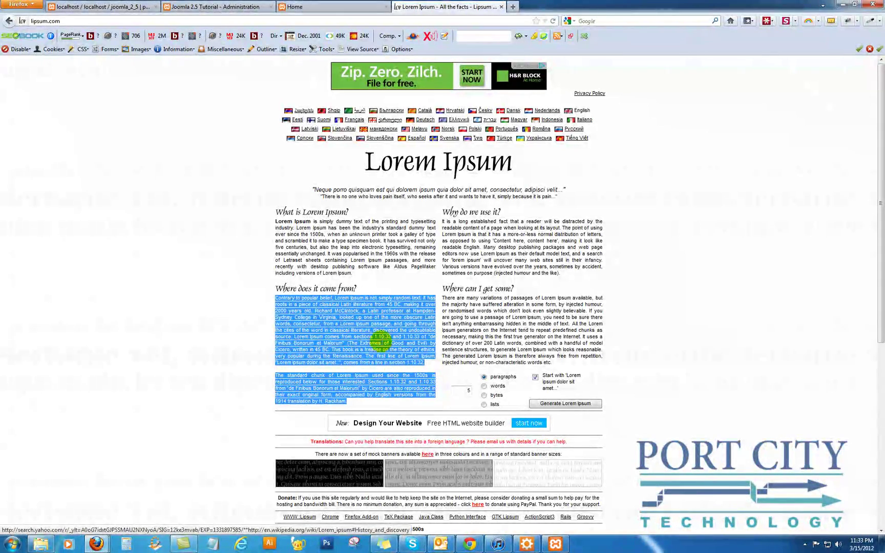
# Paste the copied text after the image tag in the article's HTML source and update the article
pyautogui.click(327, 6)
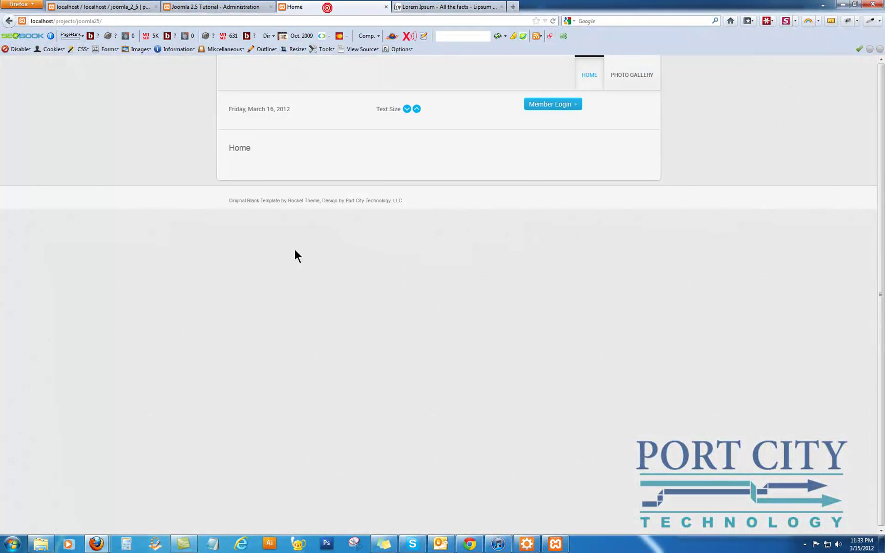
pyautogui.click(214, 7)
pyautogui.moveTo(111, 539)
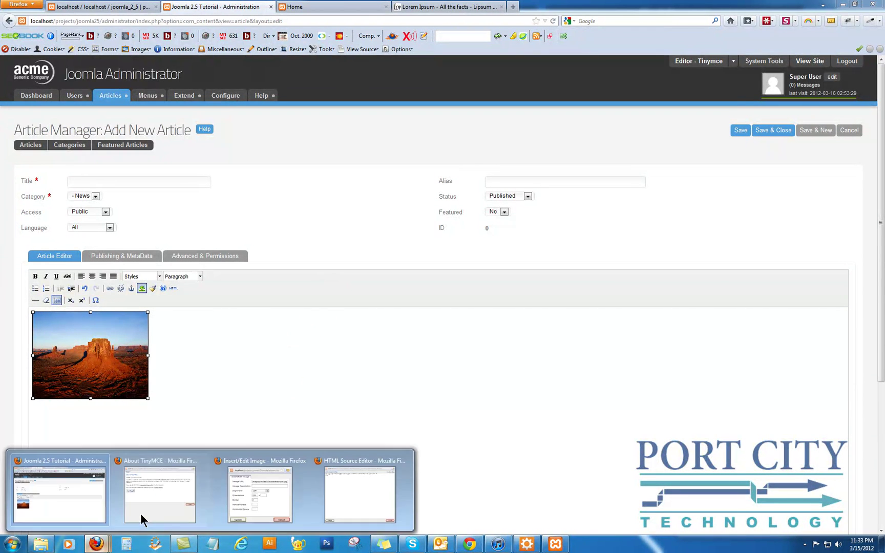
pyautogui.click(348, 499)
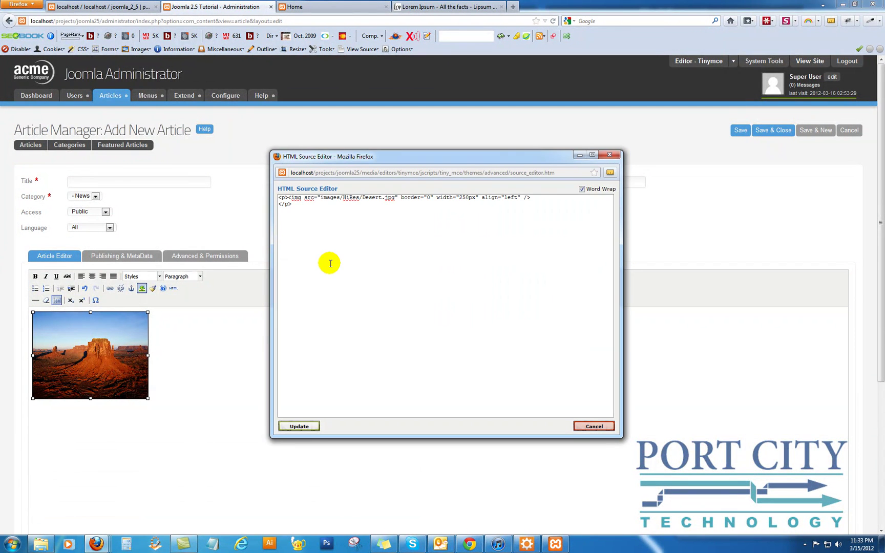
pyautogui.hotkey('ctrl', 'v')
pyautogui.click(300, 427)
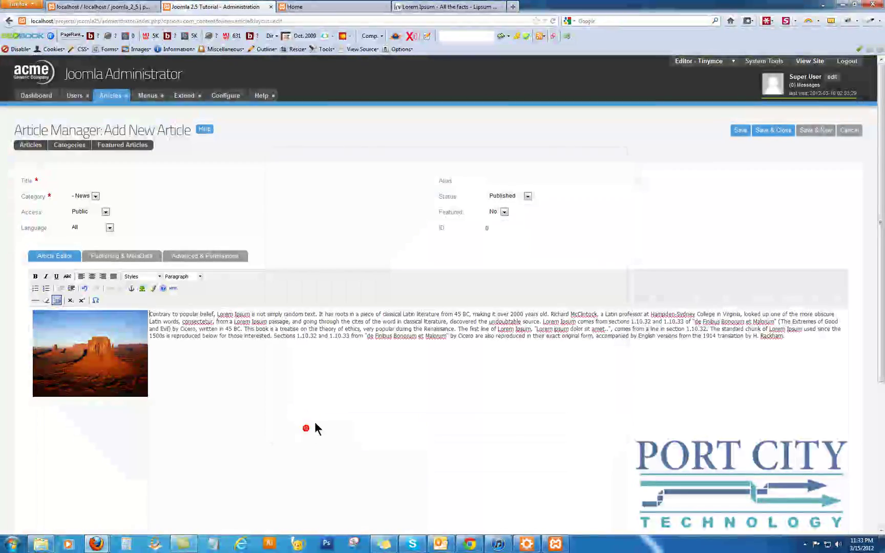
# Try to save the article, then title it Home and set Featured to Yes
pyautogui.click(741, 131)
pyautogui.click(471, 244)
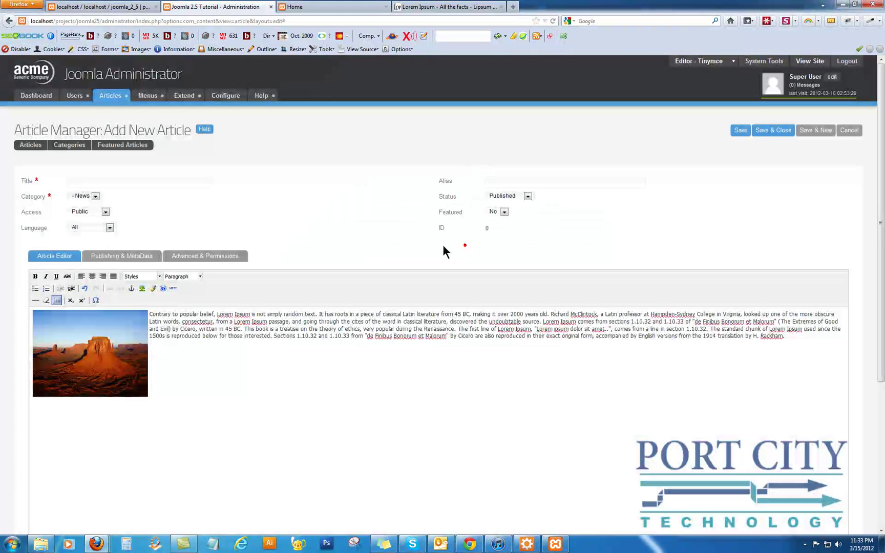
pyautogui.click(146, 184)
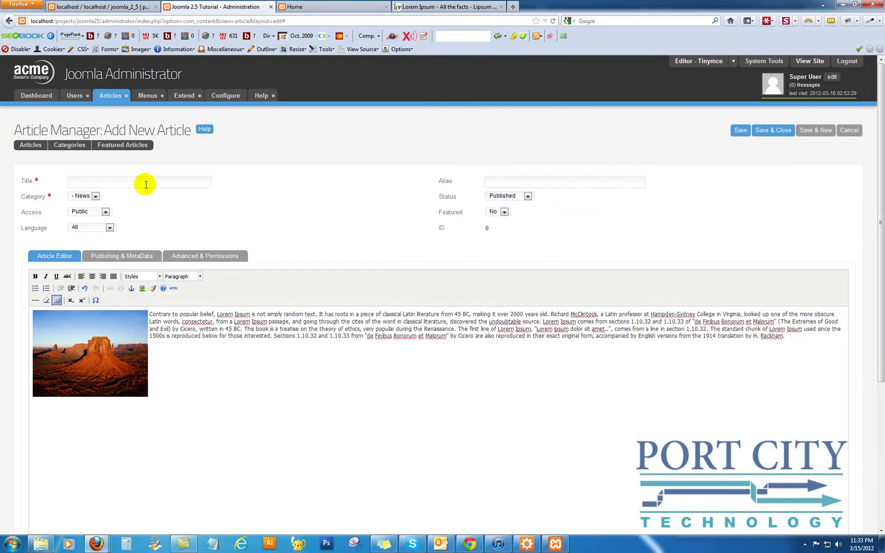
pyautogui.write('Home')
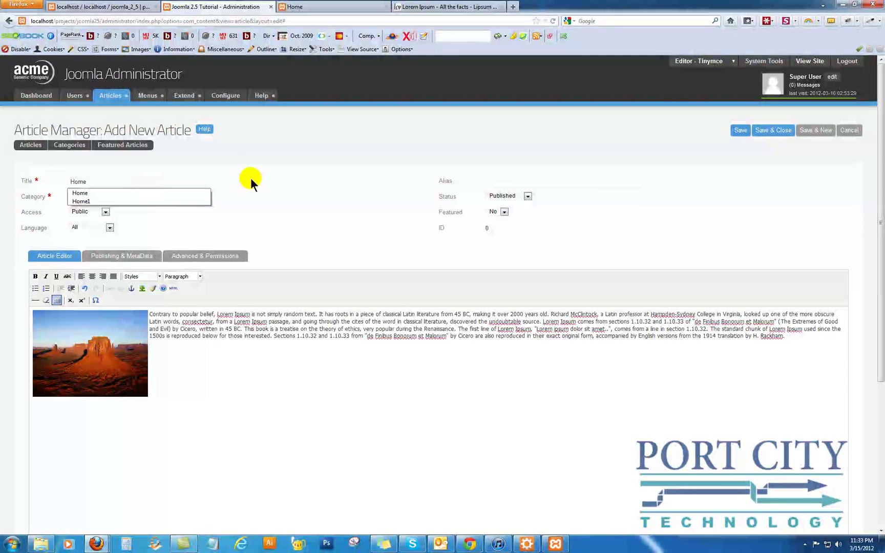
pyautogui.click(505, 212)
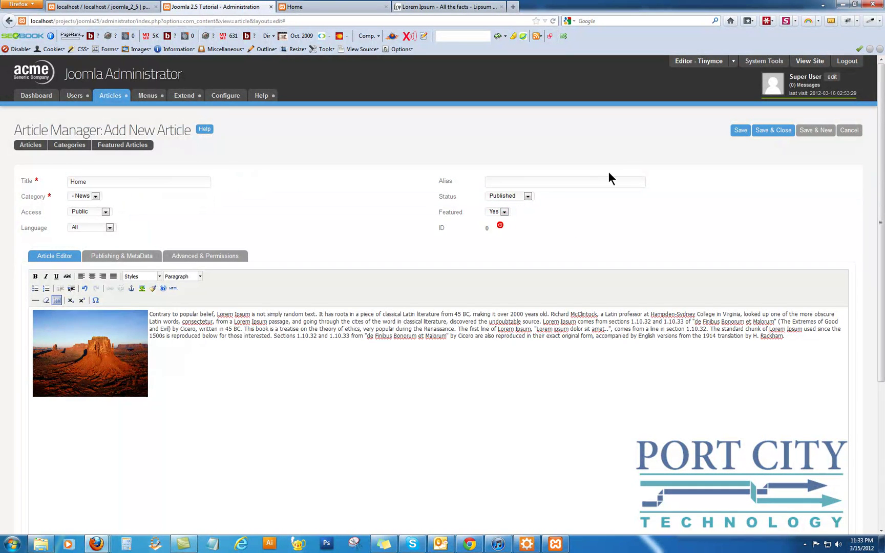
# Save and close the Home article, and reload the site's home page to check how the article displays
pyautogui.click(764, 130)
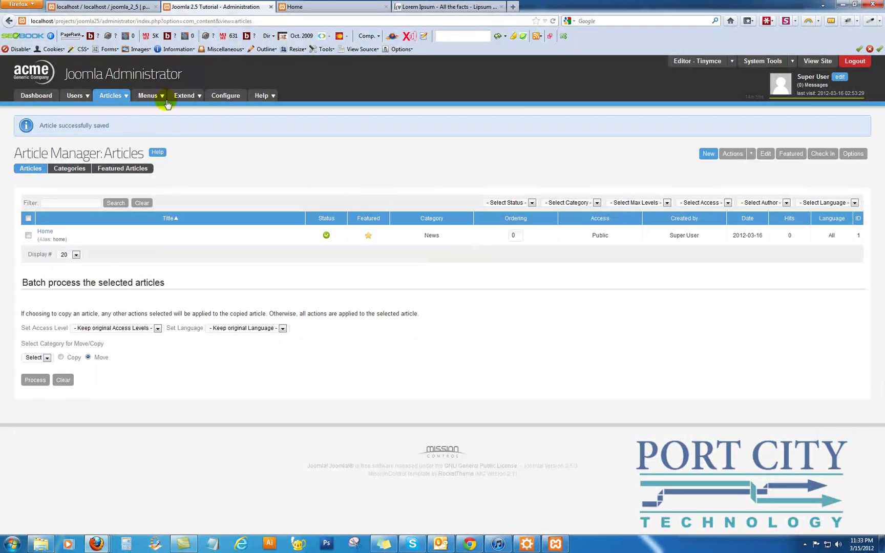
pyautogui.click(326, 9)
pyautogui.press('F5')
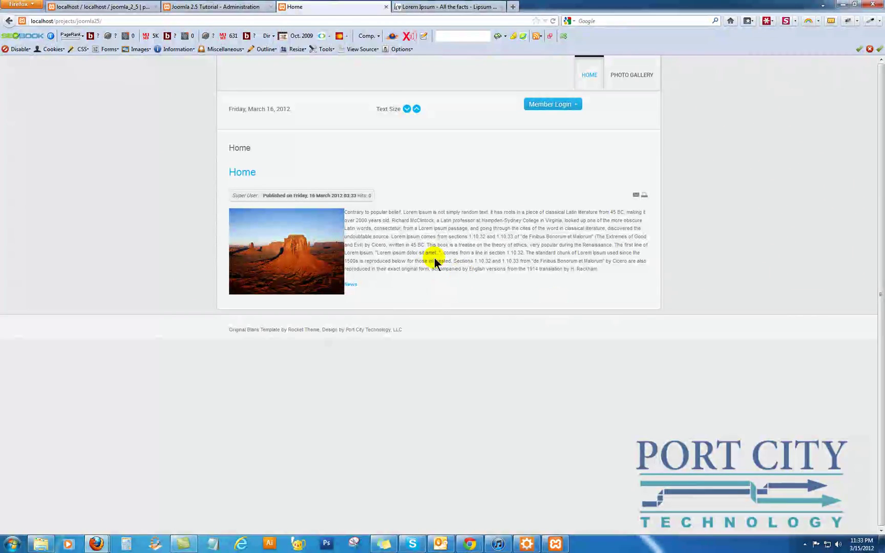
pyautogui.moveTo(404, 244); pyautogui.dragTo(323, 254)
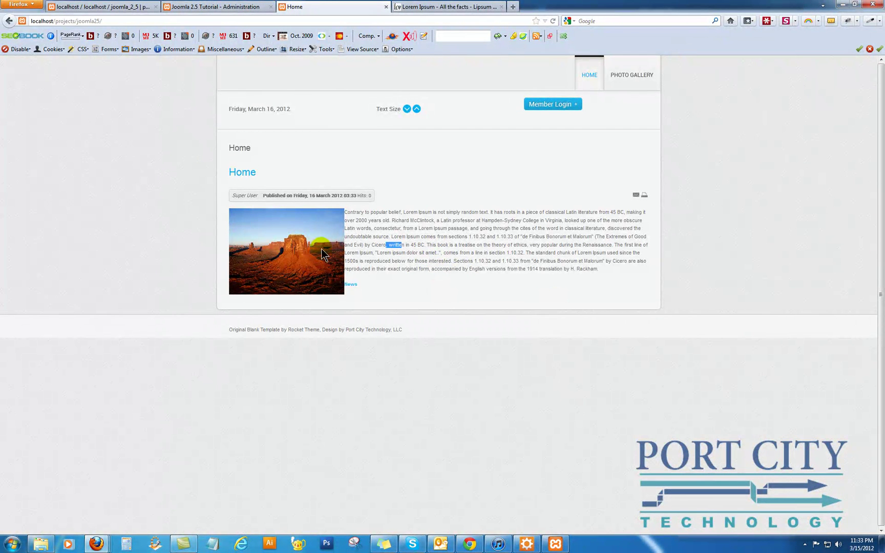
pyautogui.click(404, 259)
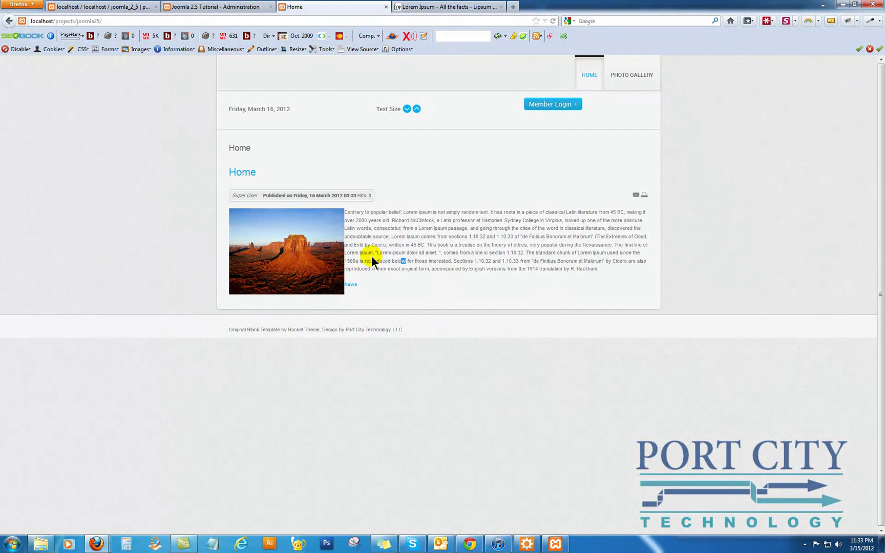
pyautogui.click(410, 256)
# Look through the Home article's edit page in the administrator and close it without changes
pyautogui.click(177, 6)
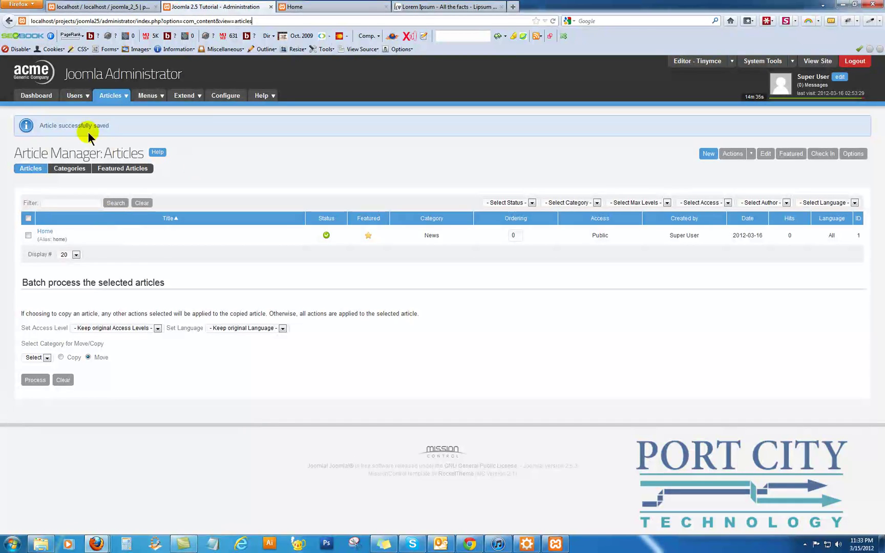
pyautogui.click(44, 233)
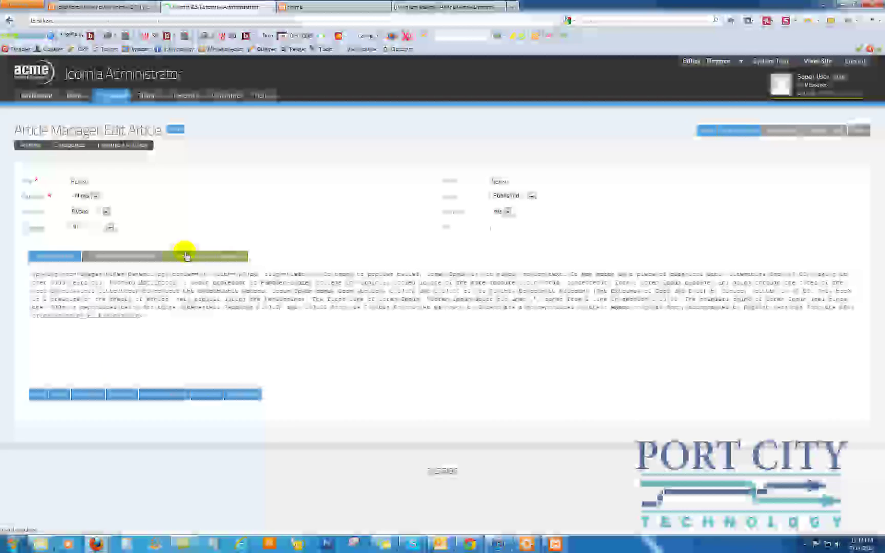
pyautogui.scroll(-5, 575, 372)
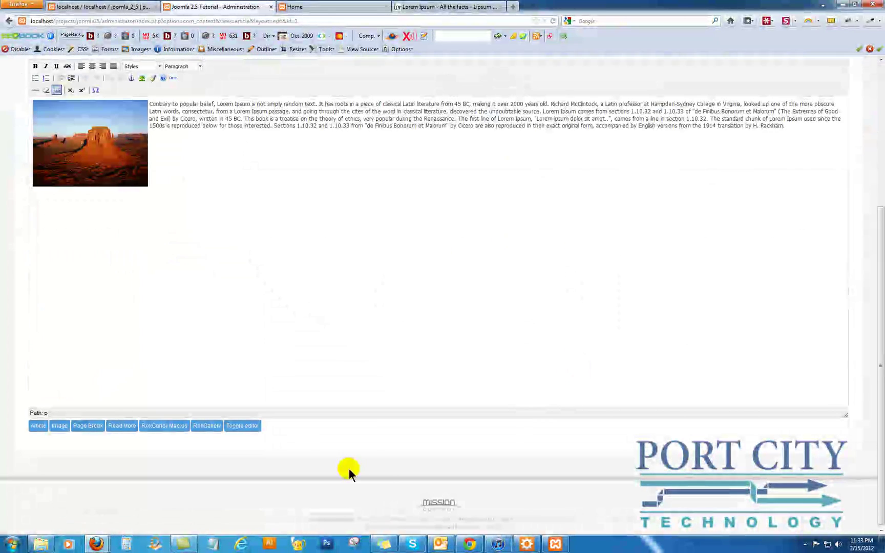
pyautogui.scroll(5, 513, 332)
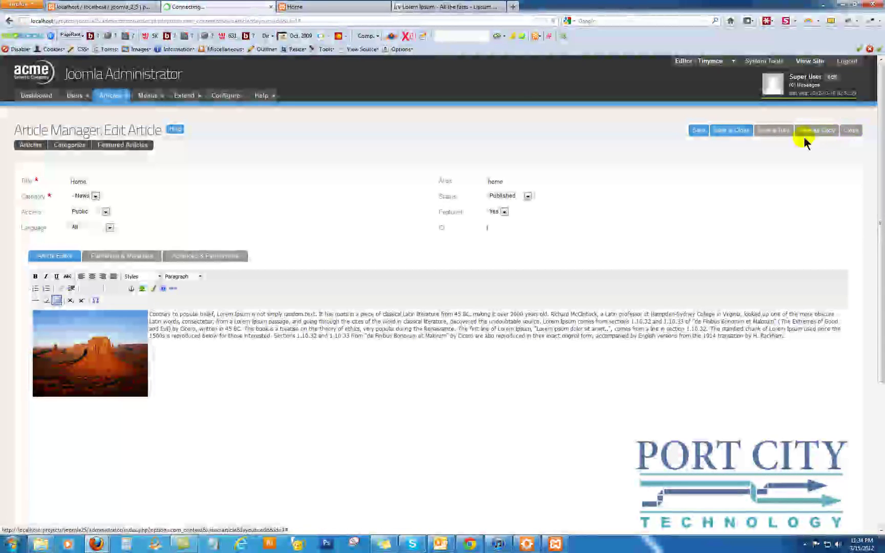
pyautogui.click(797, 140)
# In the Article Manager options, set Linked Titles and Link Category to No, and hide the intro text and category
pyautogui.click(853, 130)
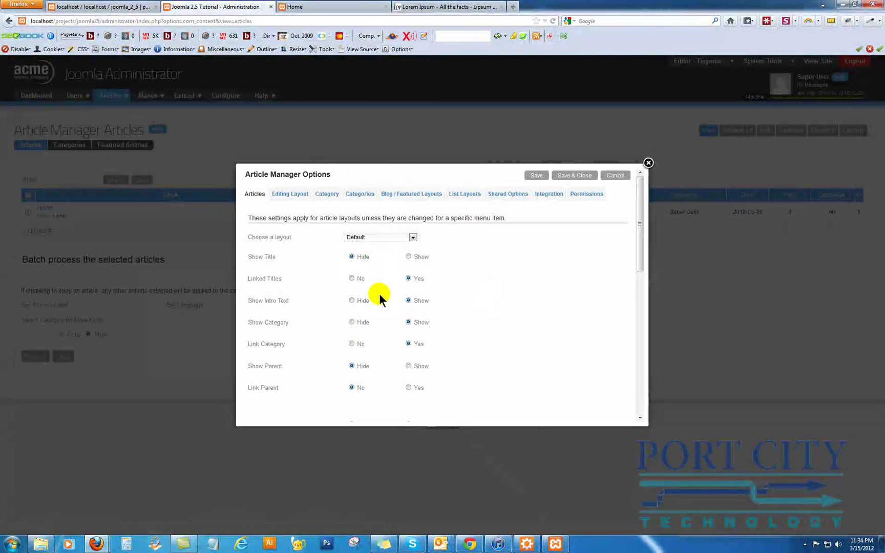
pyautogui.click(352, 279)
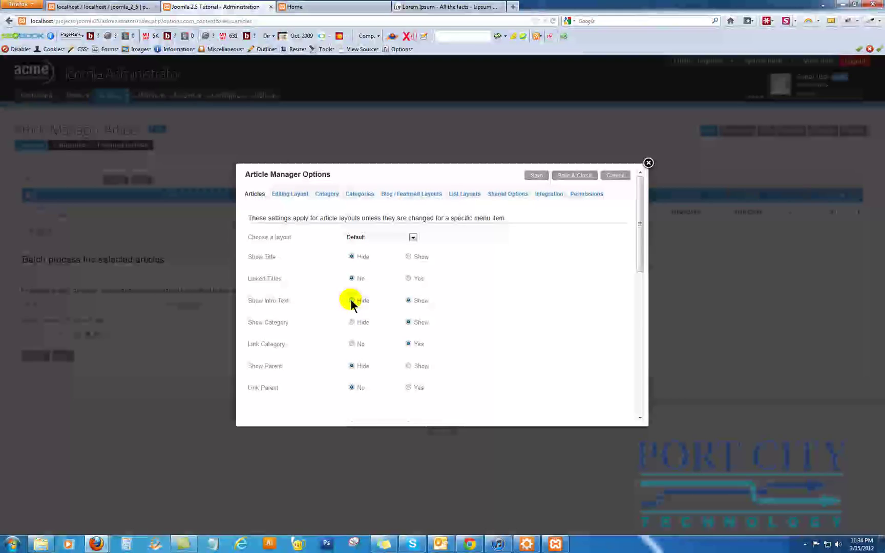
pyautogui.click(352, 301)
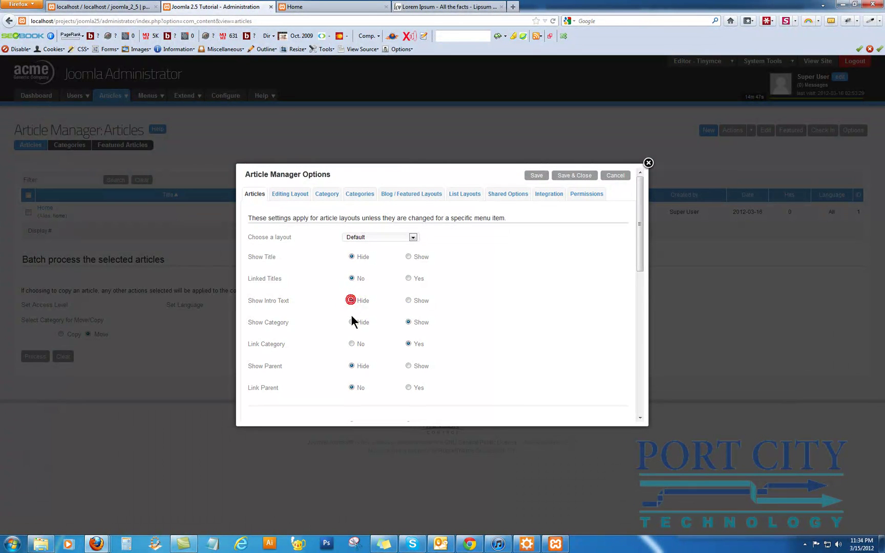
pyautogui.click(352, 344)
# Hide the author, publish date, navigation, "Read More" and title with Read More in the article options
pyautogui.scroll(-3, 380, 347)
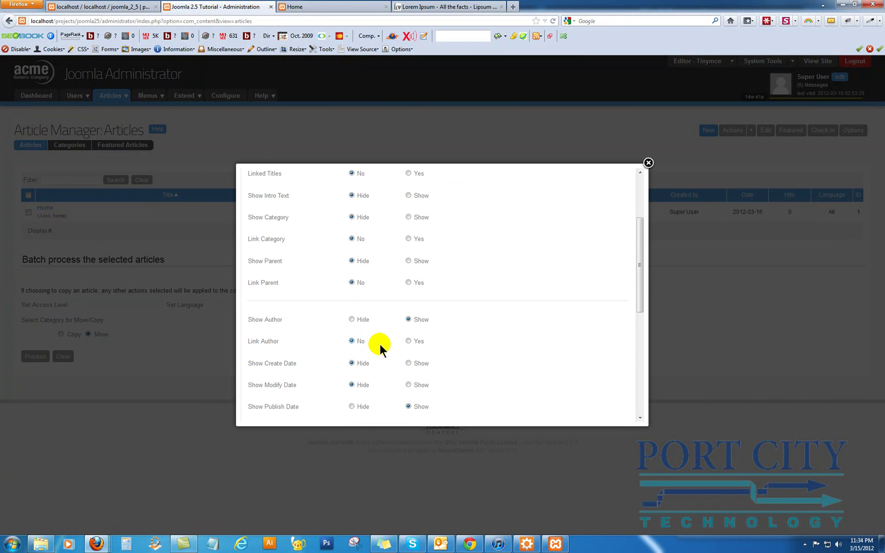
pyautogui.click(352, 318)
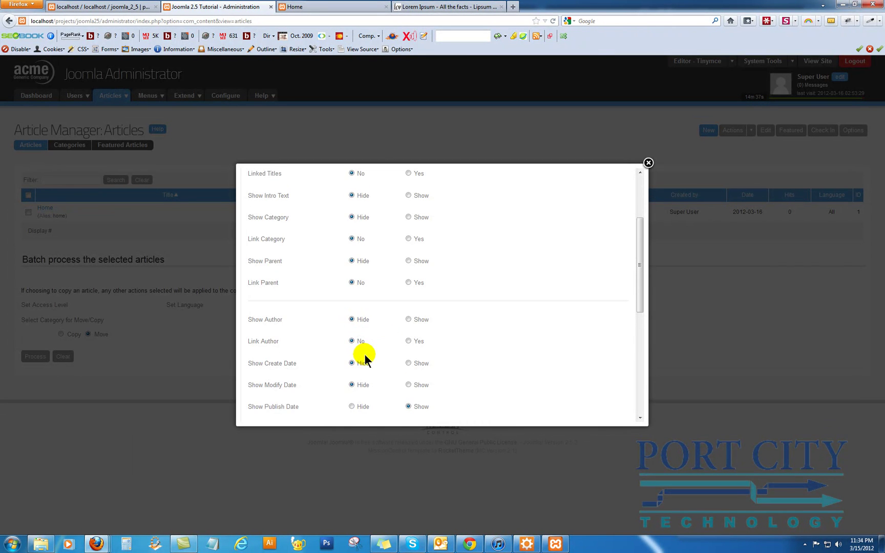
pyautogui.scroll(-3, 365, 358)
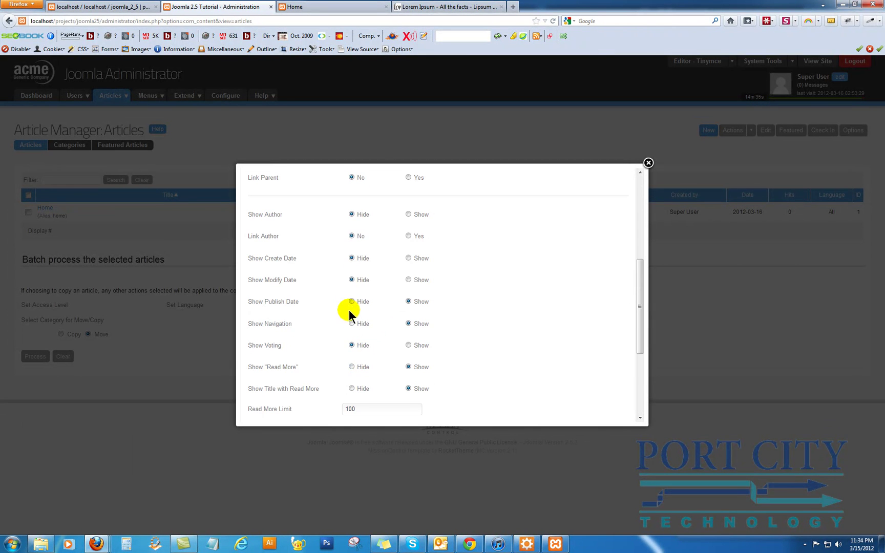
pyautogui.click(353, 324)
pyautogui.click(385, 378)
pyautogui.click(352, 367)
pyautogui.click(369, 370)
# Hide the print icon, email icon and hits, save and close the article options, and reload the site's home page
pyautogui.scroll(-2, 368, 370)
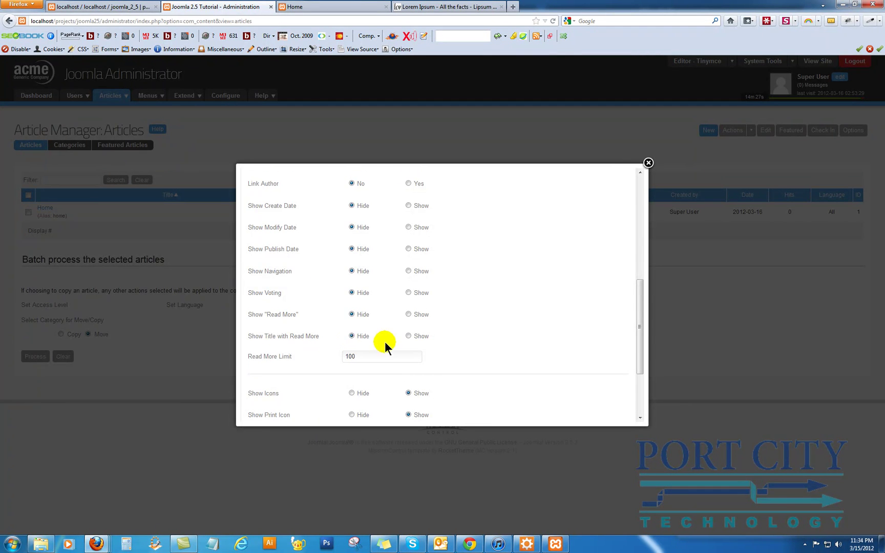
pyautogui.scroll(-3, 384, 341)
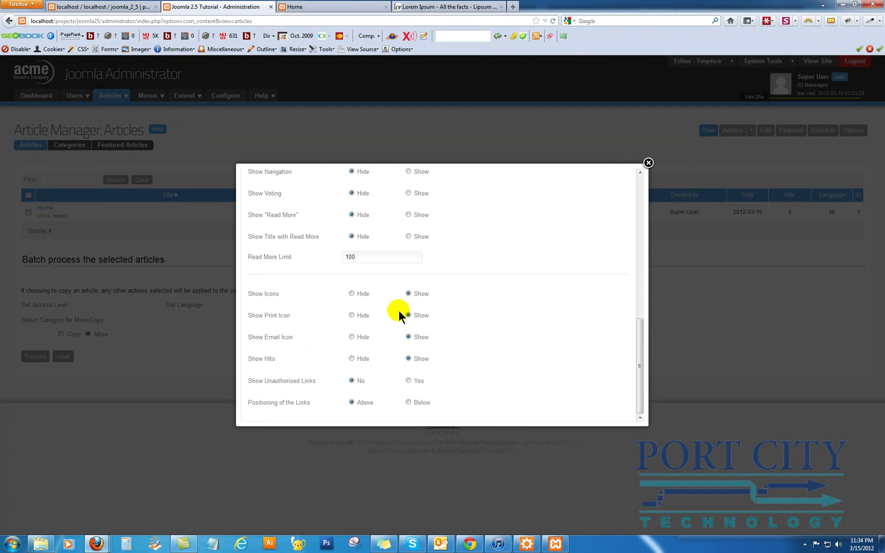
pyautogui.click(351, 315)
pyautogui.click(351, 337)
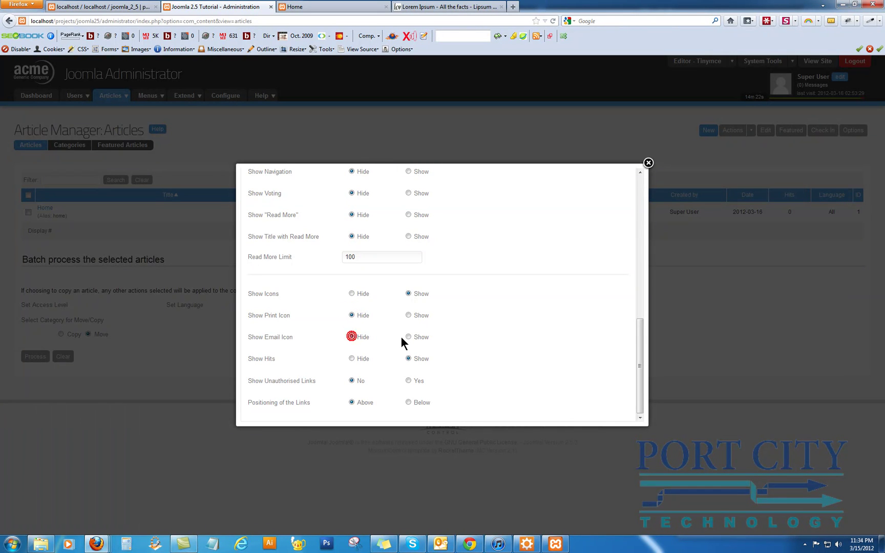
pyautogui.click(352, 358)
pyautogui.scroll(10, 550, 297)
pyautogui.click(576, 175)
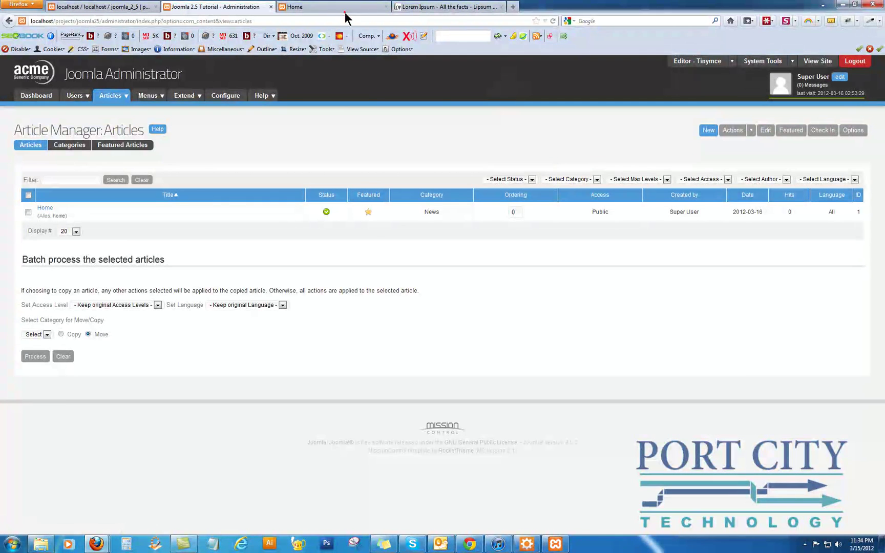
pyautogui.click(345, 14)
pyautogui.click(553, 21)
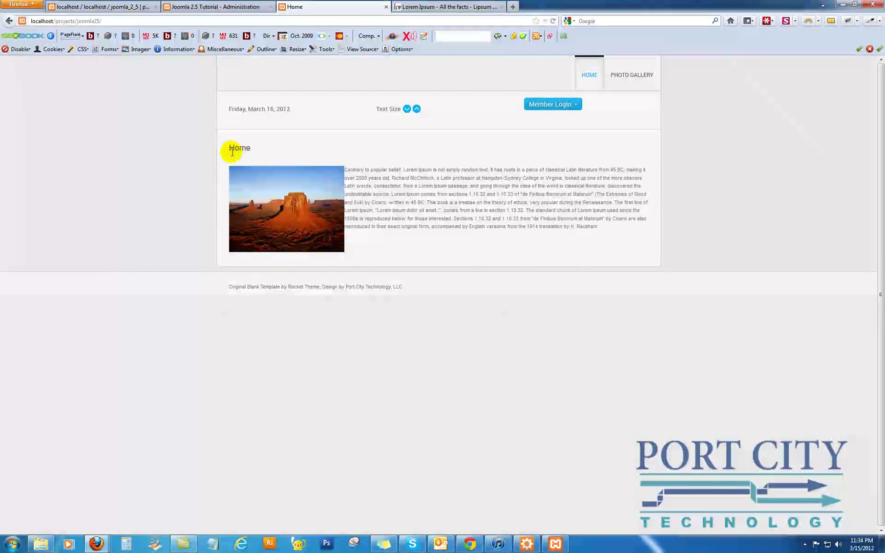
# Set Show Title to Hide in the Home menu item's article options, save and close it, and reload the home page
pyautogui.click(221, 7)
pyautogui.moveTo(147, 96)
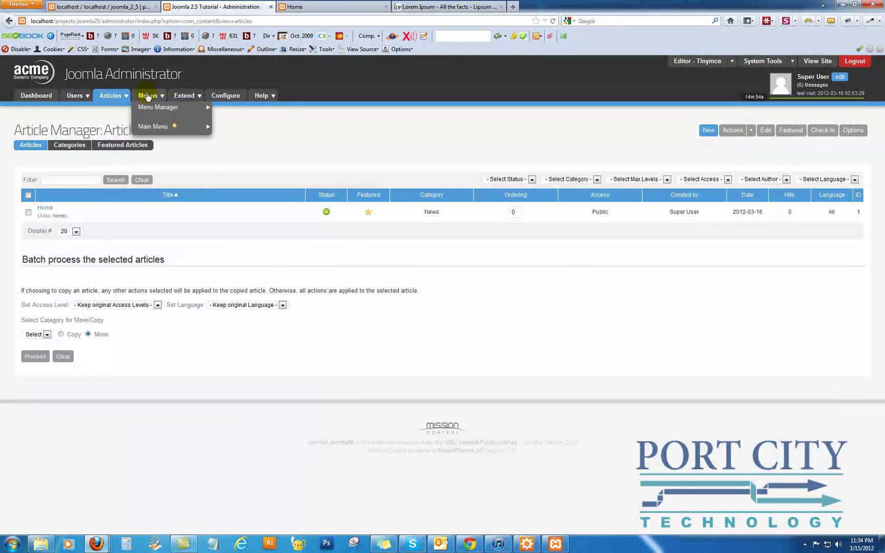
pyautogui.moveTo(174, 126)
pyautogui.click(230, 127)
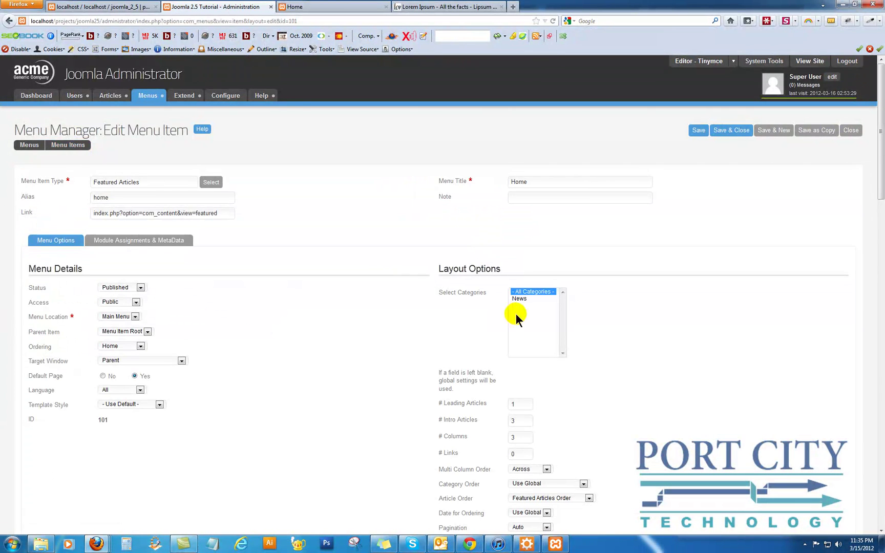
pyautogui.scroll(-5, 516, 313)
pyautogui.scroll(-3, 620, 376)
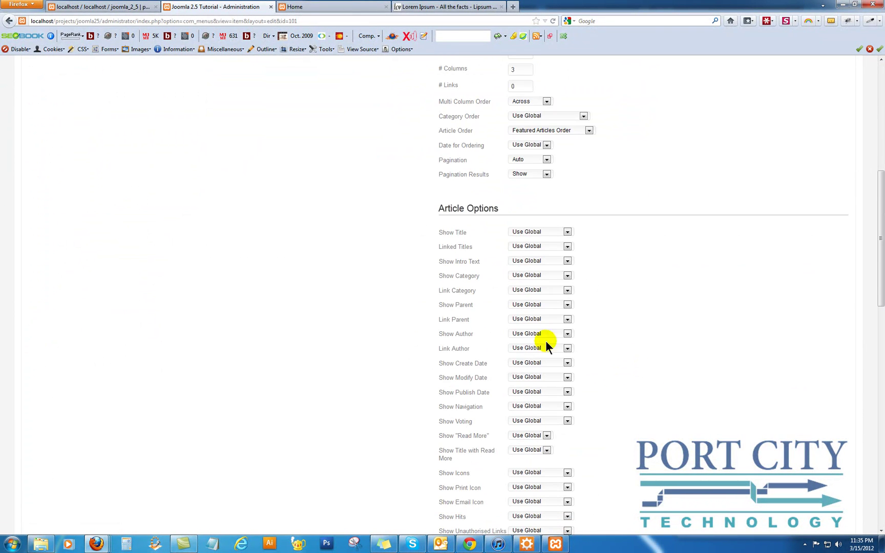
pyautogui.click(530, 231)
pyautogui.click(532, 253)
pyautogui.scroll(8, 655, 254)
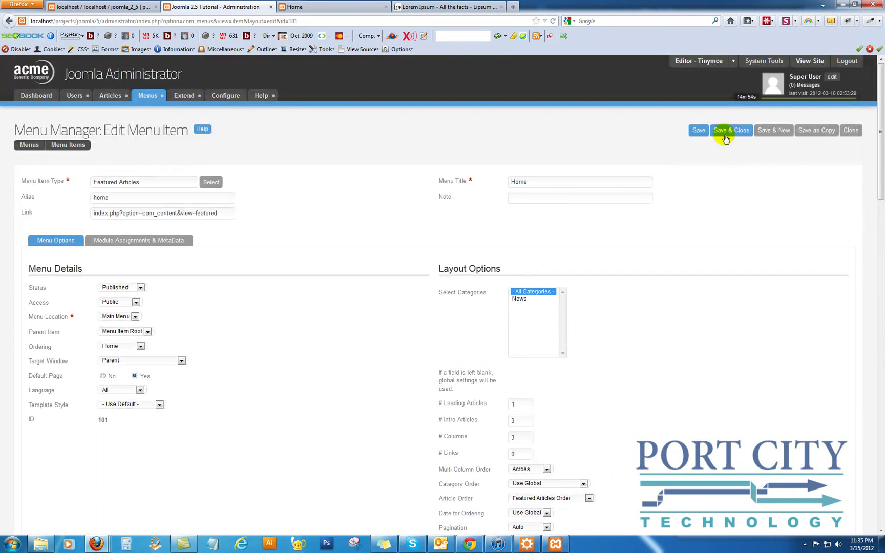
pyautogui.click(725, 135)
pyautogui.click(358, 8)
pyautogui.click(554, 21)
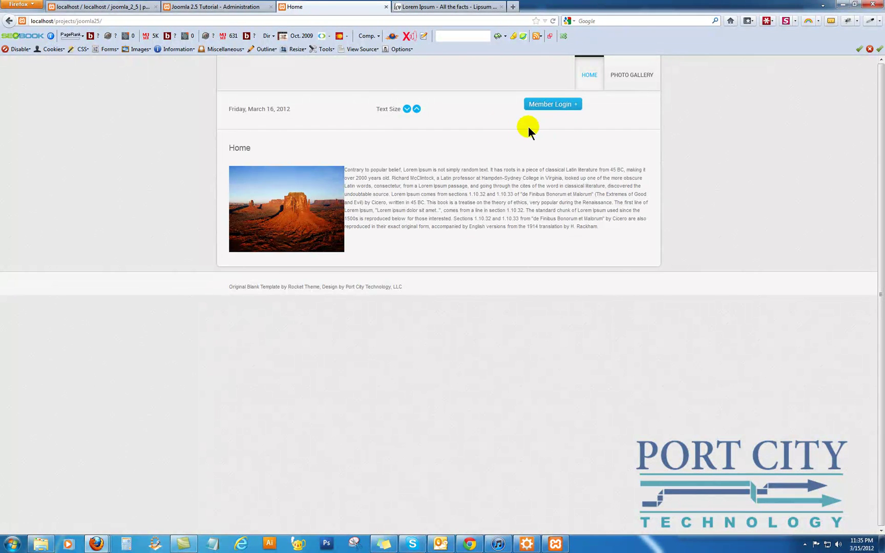
# Set Show Page Heading to No in the Home menu item, save and close it, and return to the site's home page
pyautogui.click(223, 7)
pyautogui.click(44, 232)
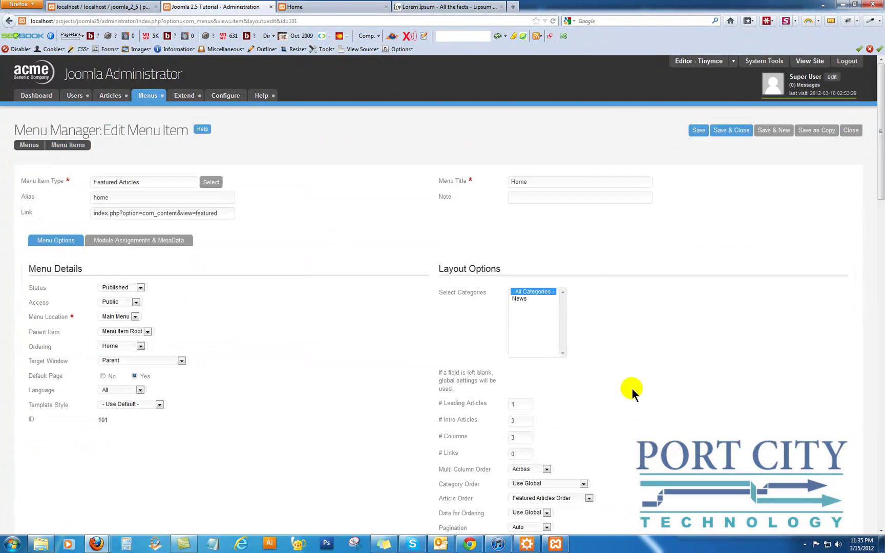
pyautogui.scroll(-15, 631, 388)
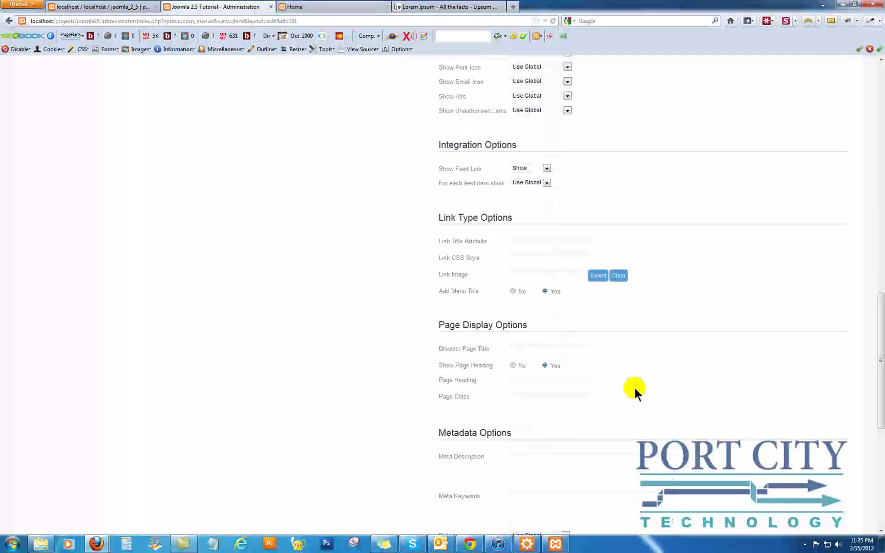
pyautogui.scroll(-6, 634, 390)
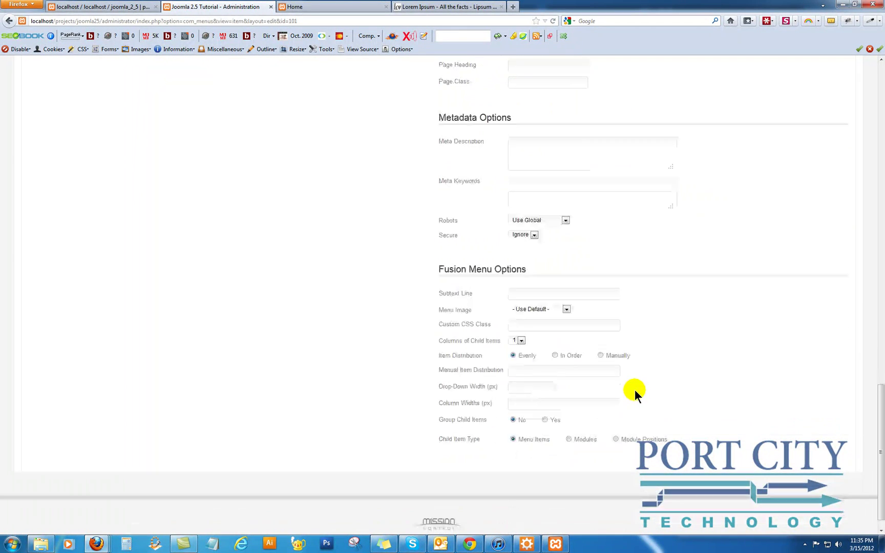
pyautogui.scroll(3, 618, 359)
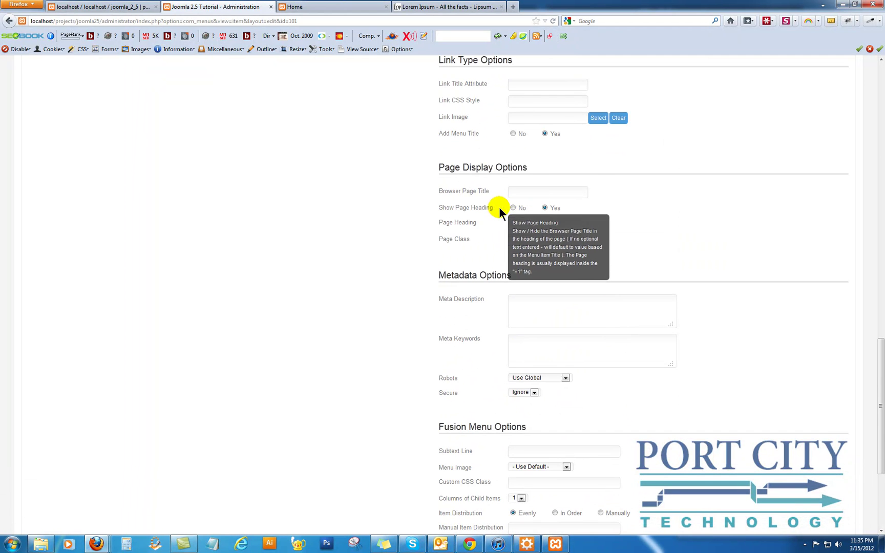
pyautogui.click(513, 207)
pyautogui.scroll(10, 671, 210)
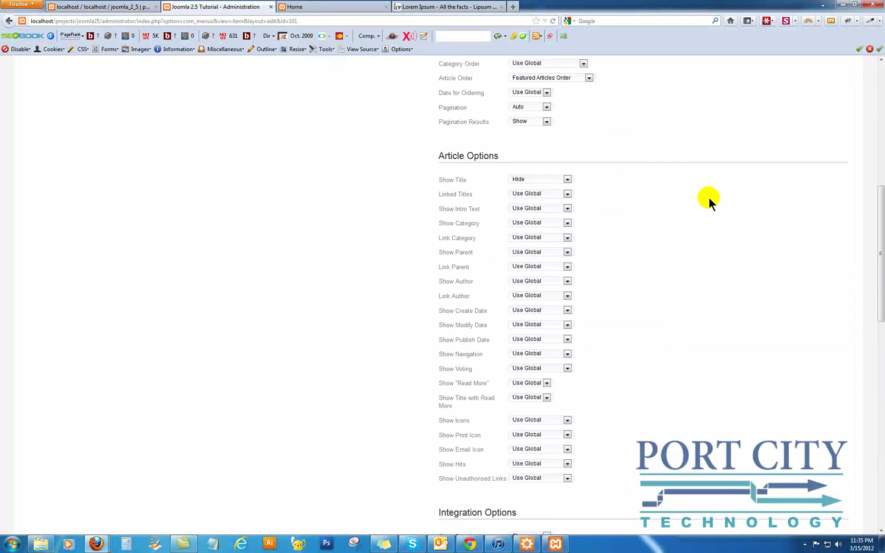
pyautogui.scroll(8, 709, 197)
pyautogui.click(731, 130)
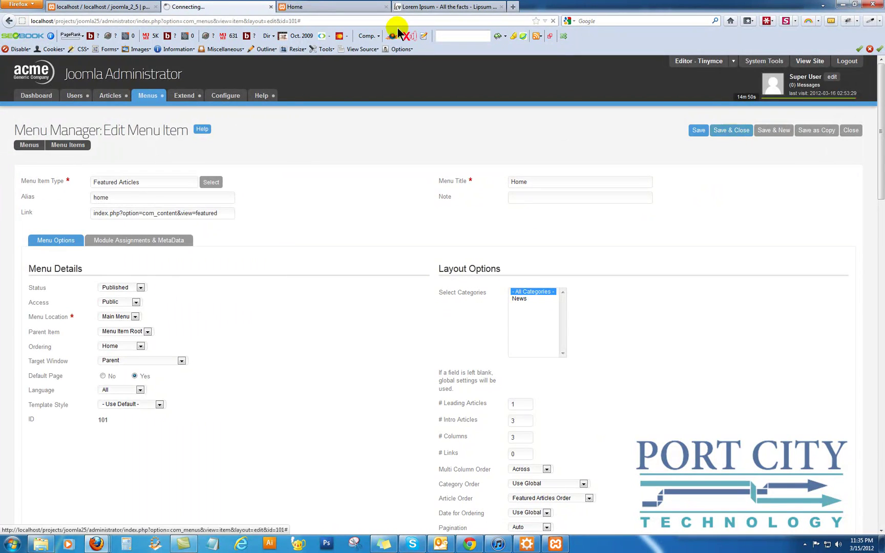
pyautogui.click(290, 7)
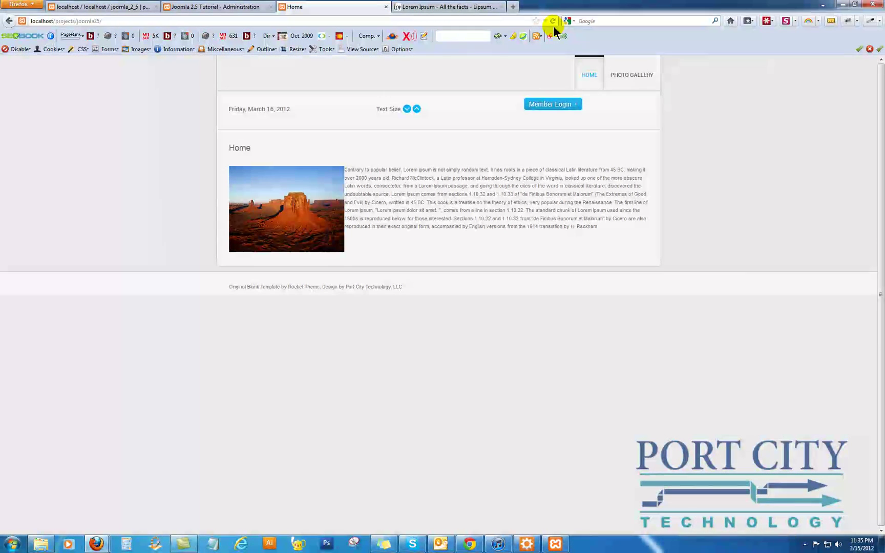
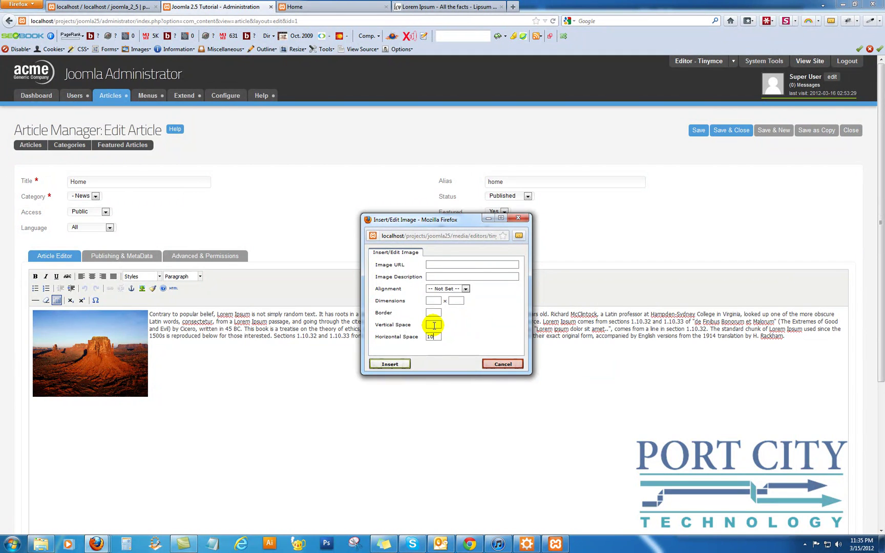
# Confirm the image spacing settings and open the article's HTML source at the end of the Desert.jpg image tag
pyautogui.click(389, 364)
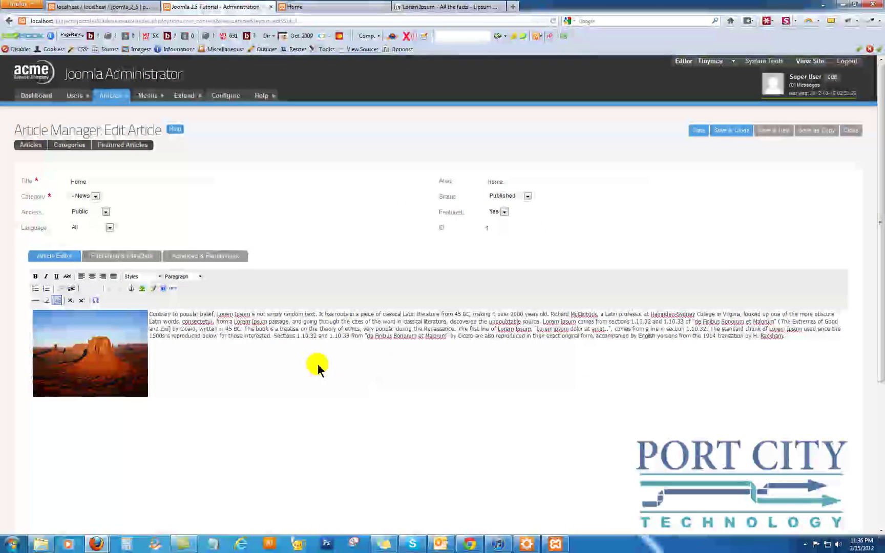
pyautogui.click(174, 288)
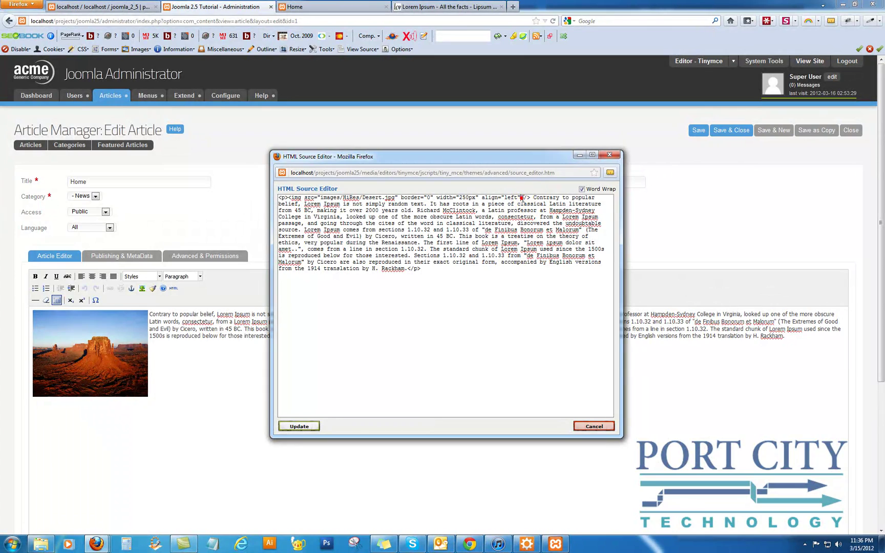
pyautogui.click(537, 195)
pyautogui.write('hspac')
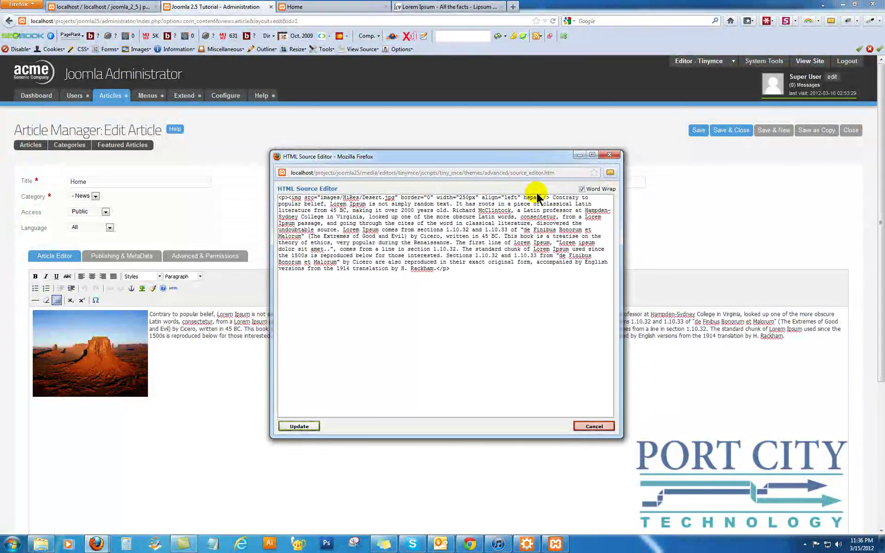
pyautogui.write('e="10px"')
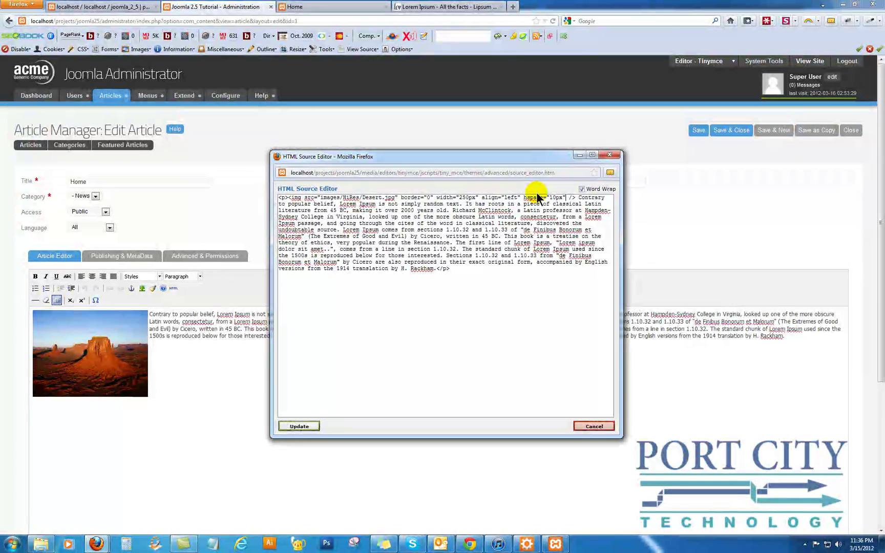
pyautogui.press('BackSpace')
pyautogui.press('BackSpace')
pyautogui.press('BackSpace')
pyautogui.press('BackSpace')
pyautogui.press('BackSpace')
pyautogui.press('BackSpace')
pyautogui.press('BackSpace')
pyautogui.press('BackSpace')
pyautogui.press('BackSpace')
pyautogui.press('BackSpace')
pyautogui.press('BackSpace')
pyautogui.press('BackSpace')
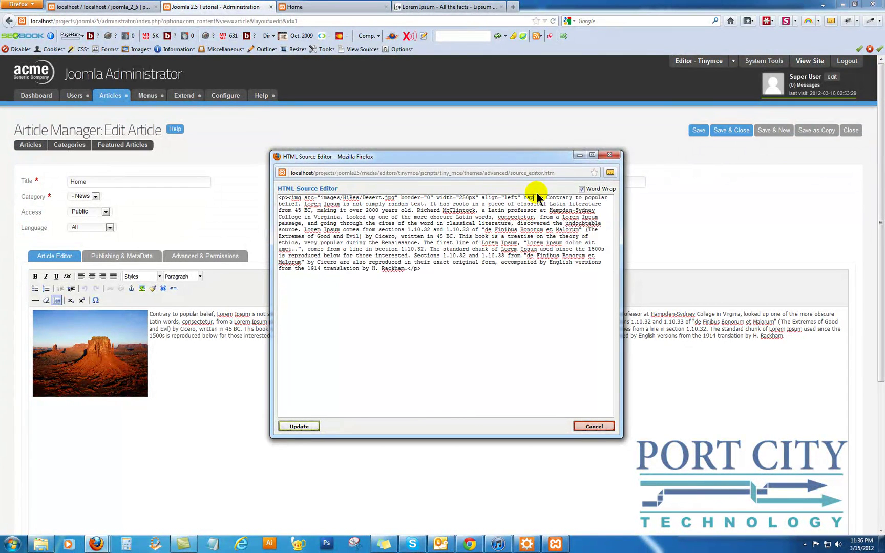
# Add style="padding-right: 10px;" to the Desert.jpg image tag and update the article's HTML source
pyautogui.write('styl')
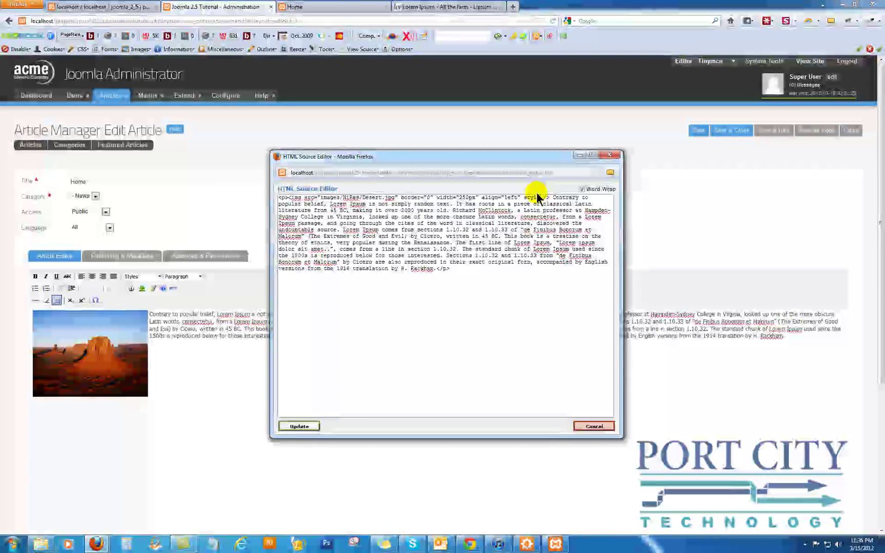
pyautogui.write('e')
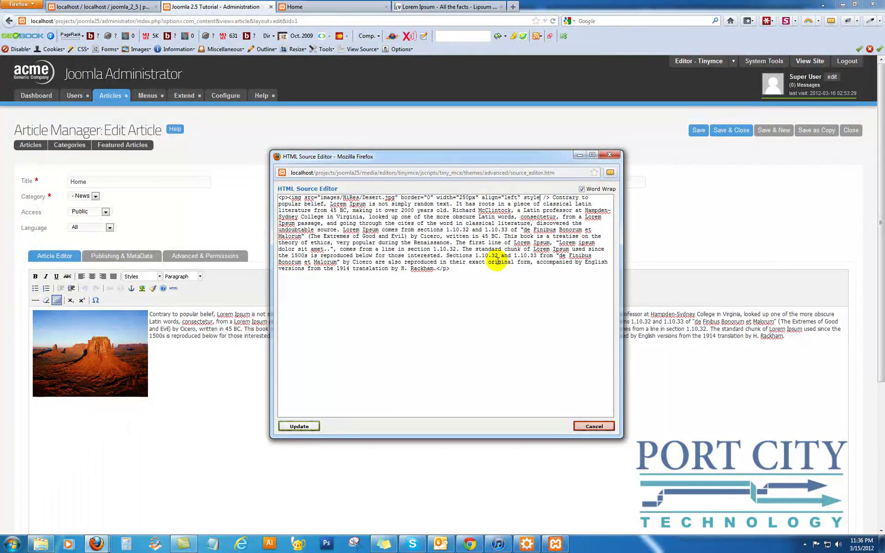
pyautogui.write('="padding')
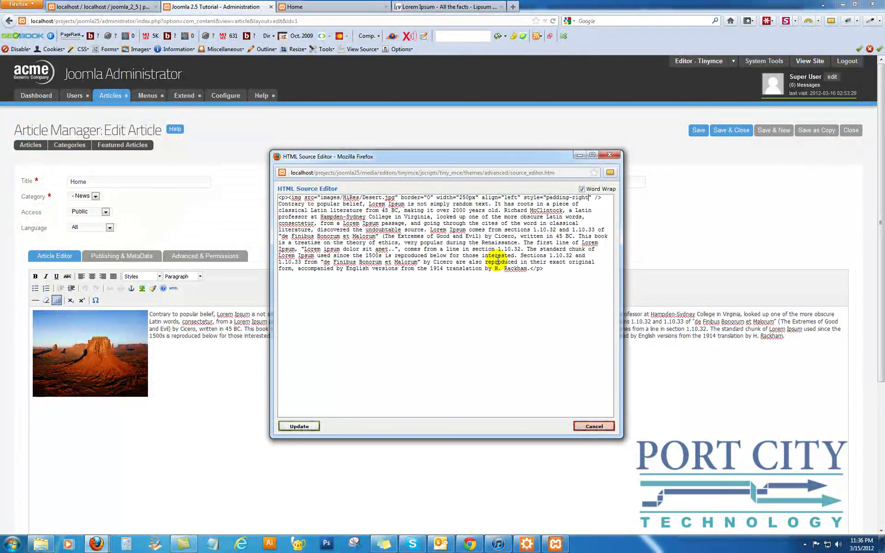
pyautogui.write('-right: 10px;')
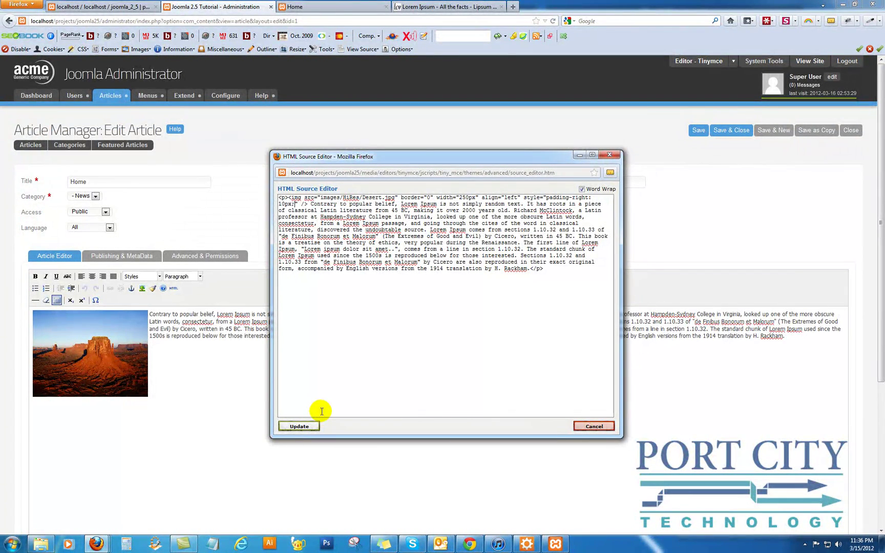
pyautogui.click(297, 427)
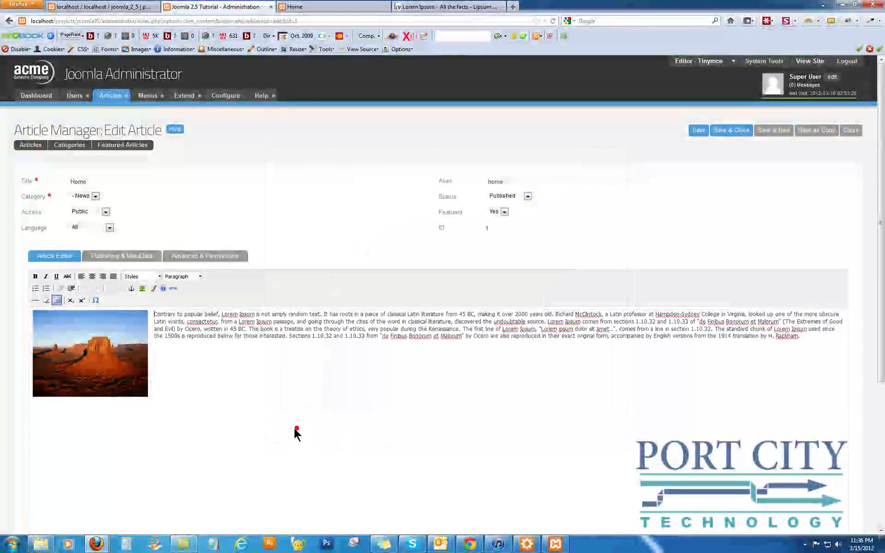
# Save and close the Home article with the padded image, and reload the site's home page
pyautogui.click(729, 131)
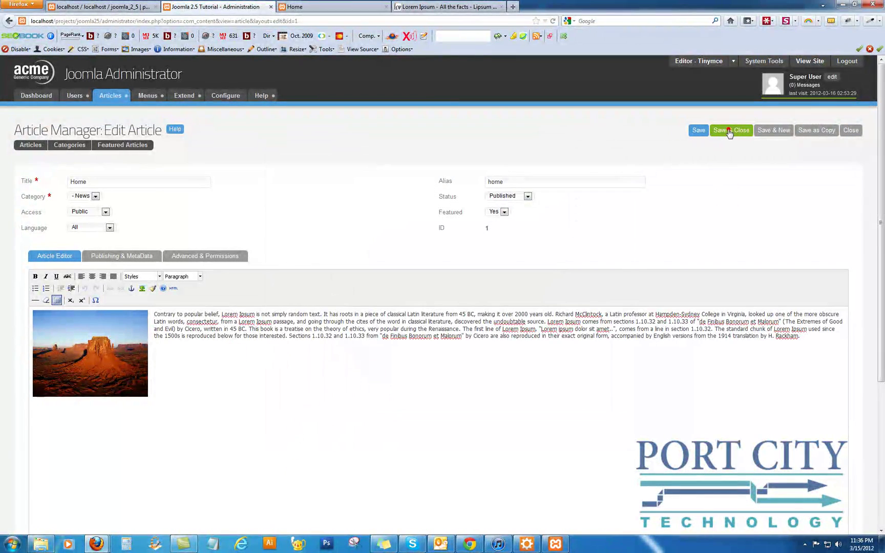
pyautogui.click(322, 8)
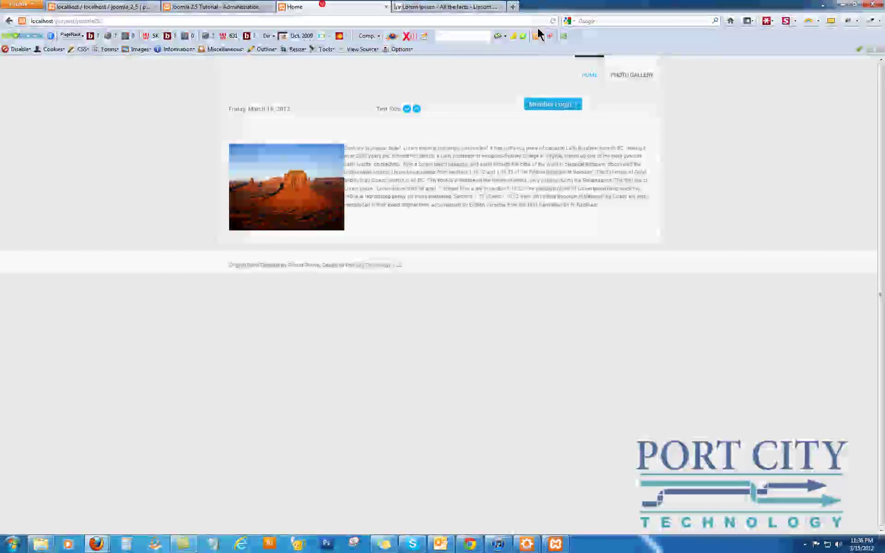
pyautogui.click(553, 20)
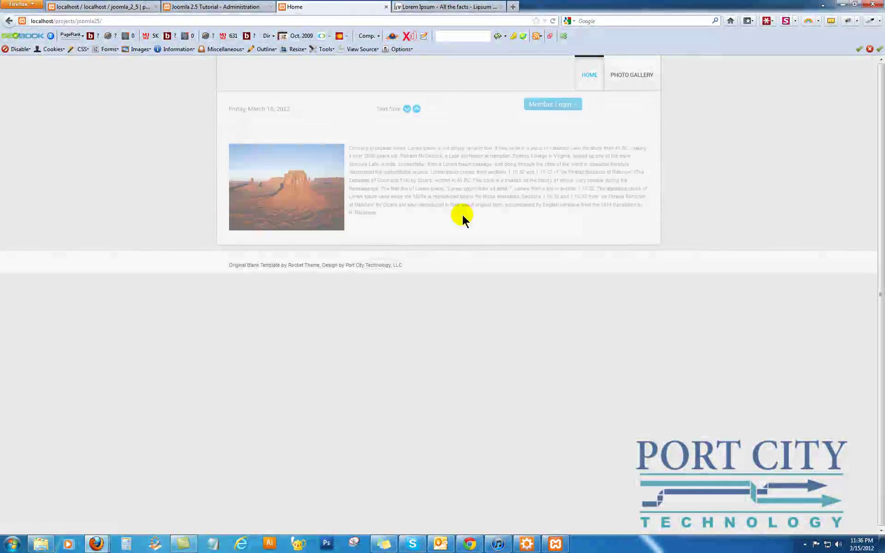
# Reopen the Home article in the administrator and copy its whole text paragraph beside the image
pyautogui.click(256, 13)
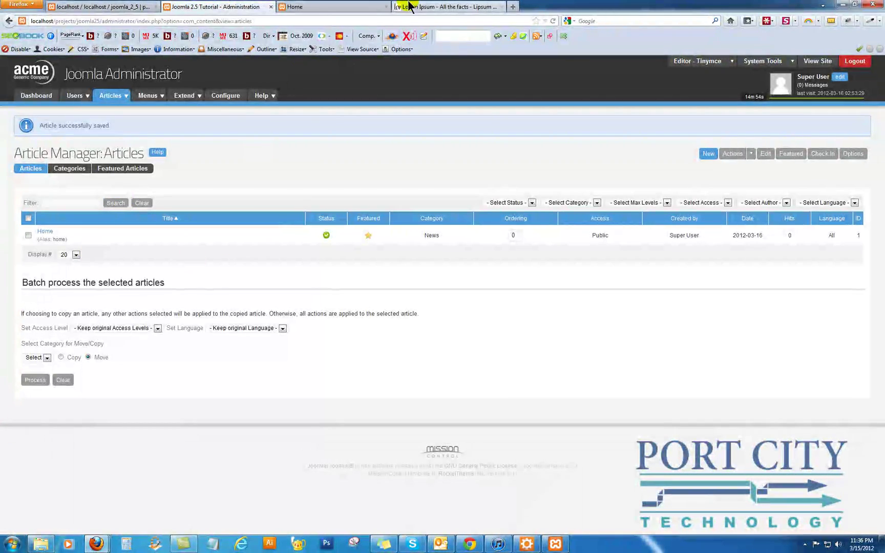
pyautogui.click(425, 7)
pyautogui.click(233, 7)
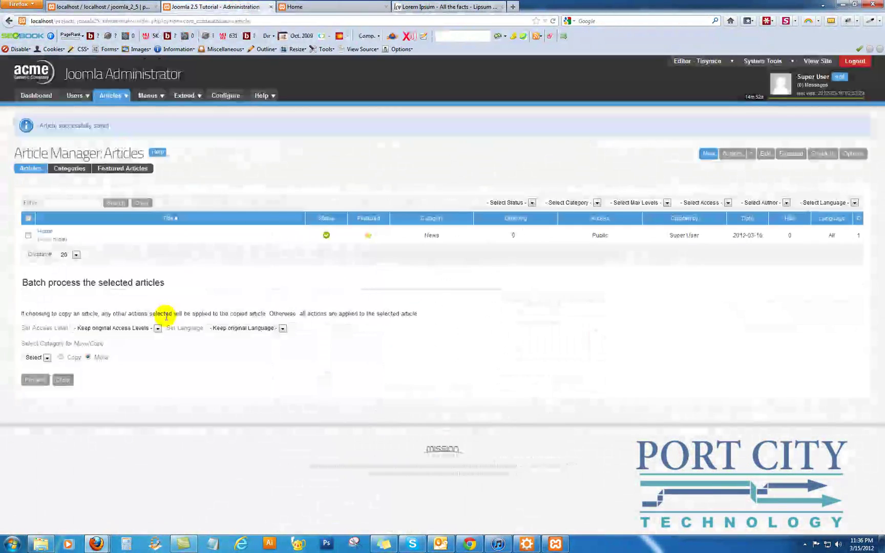
pyautogui.click(45, 231)
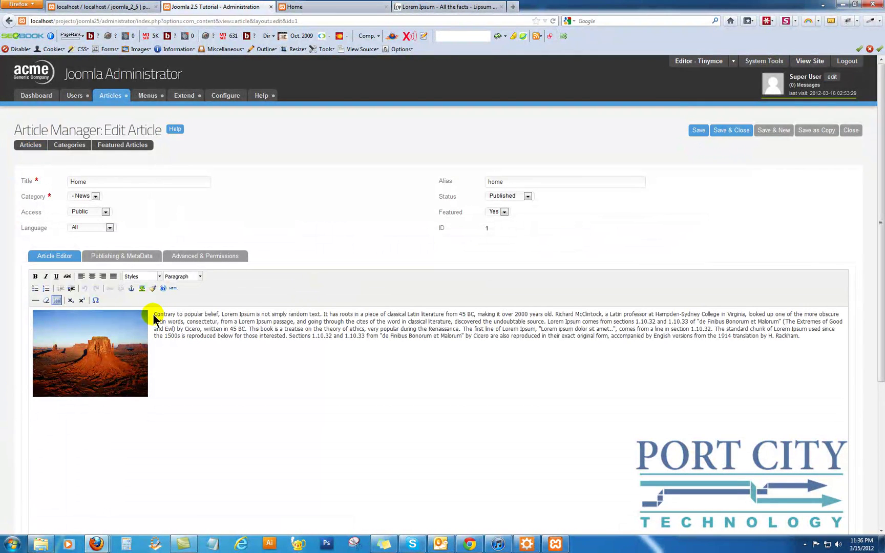
pyautogui.moveTo(154, 317); pyautogui.dragTo(648, 345)
pyautogui.hotkey('ctrl', 'c')
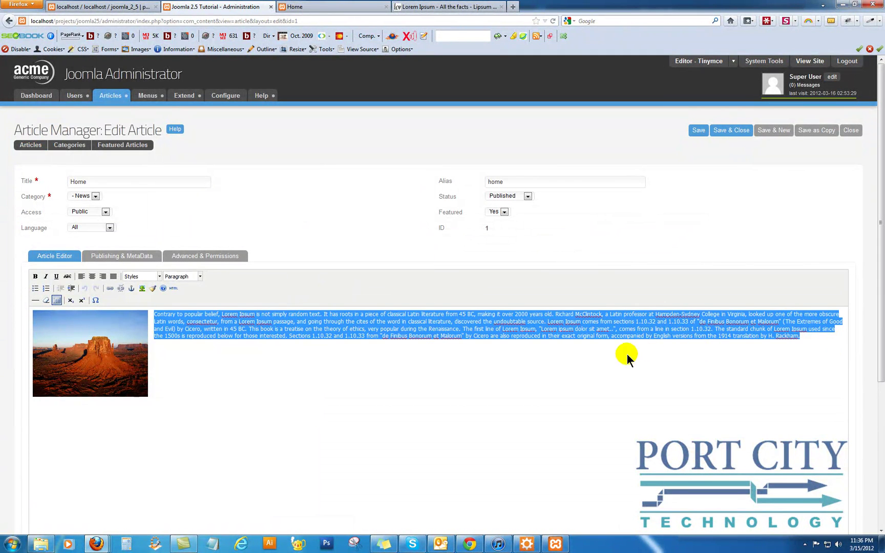
# Paste the copied paragraph three times as new paragraphs after the existing text
pyautogui.click(813, 337)
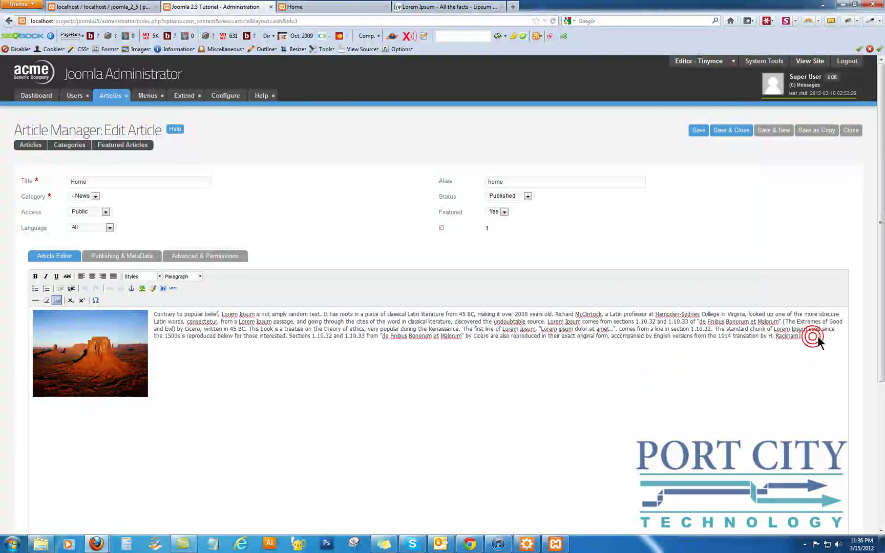
pyautogui.press('Return')
pyautogui.hotkey('ctrl', 'v')
pyautogui.press('Return')
pyautogui.hotkey('ctrl', 'v')
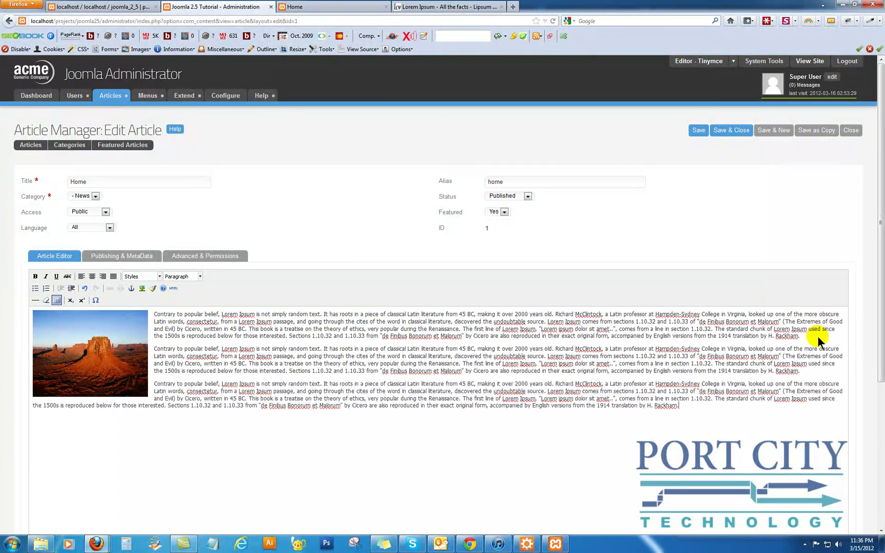
pyautogui.press('Return')
pyautogui.hotkey('ctrl', 'v')
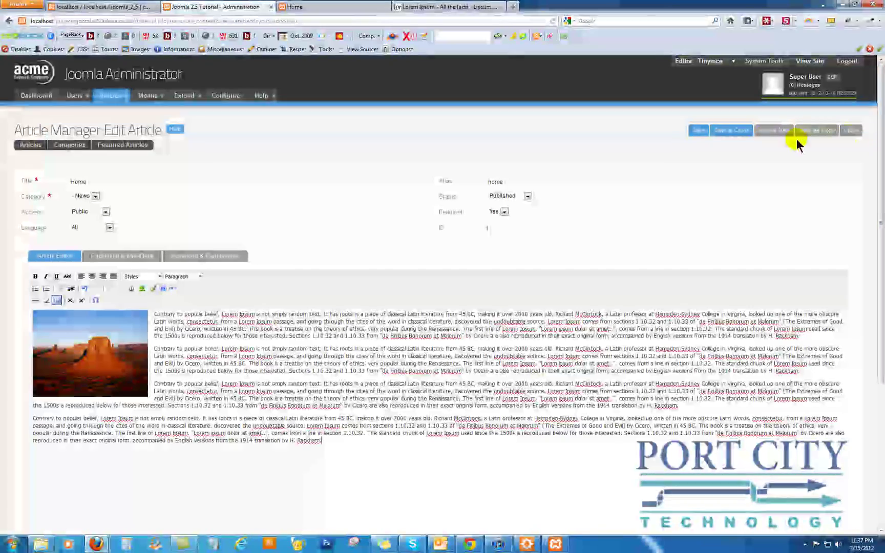
# Save and close the lengthened Home article, and reload the home page to check the text wrapping
pyautogui.click(734, 132)
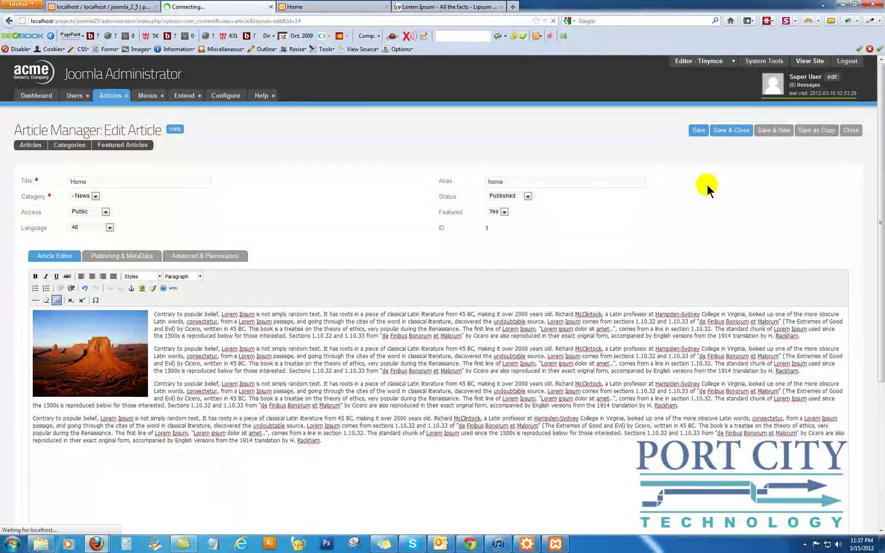
pyautogui.click(346, 7)
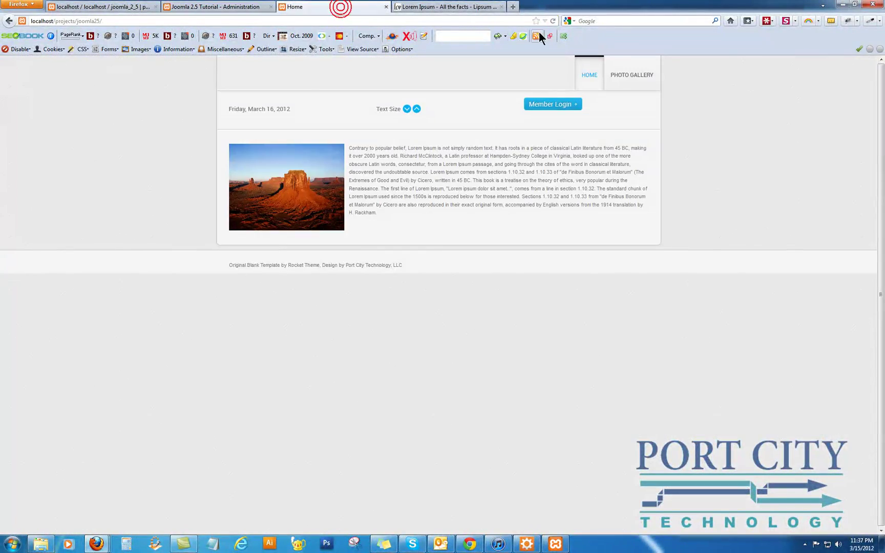
pyautogui.click(552, 20)
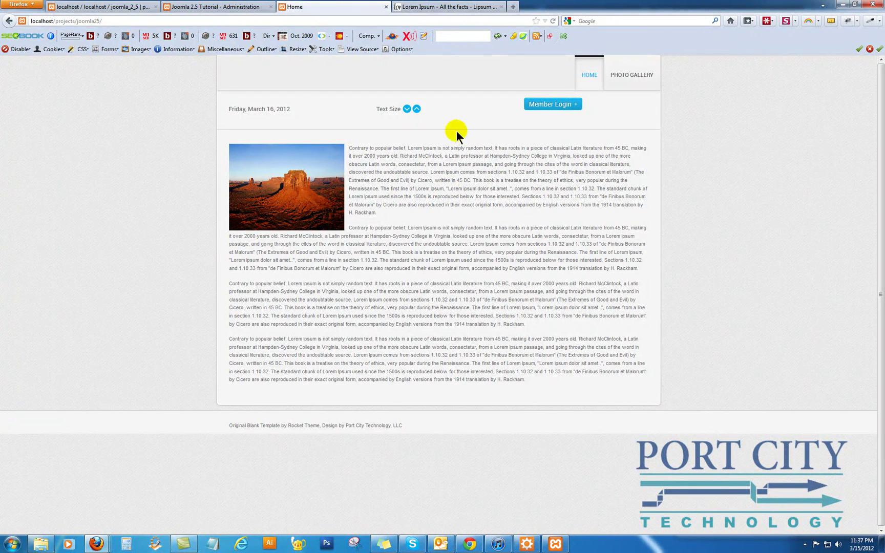
pyautogui.click(645, 76)
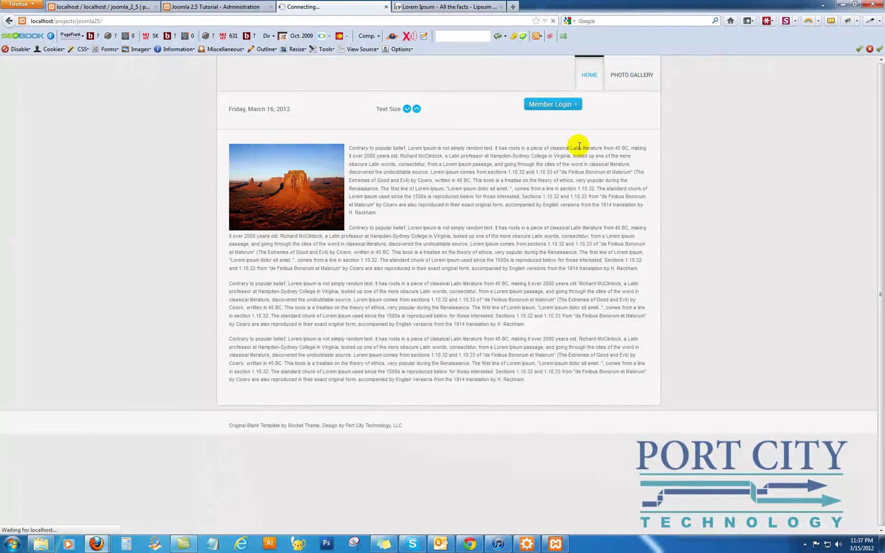
pyautogui.click(590, 72)
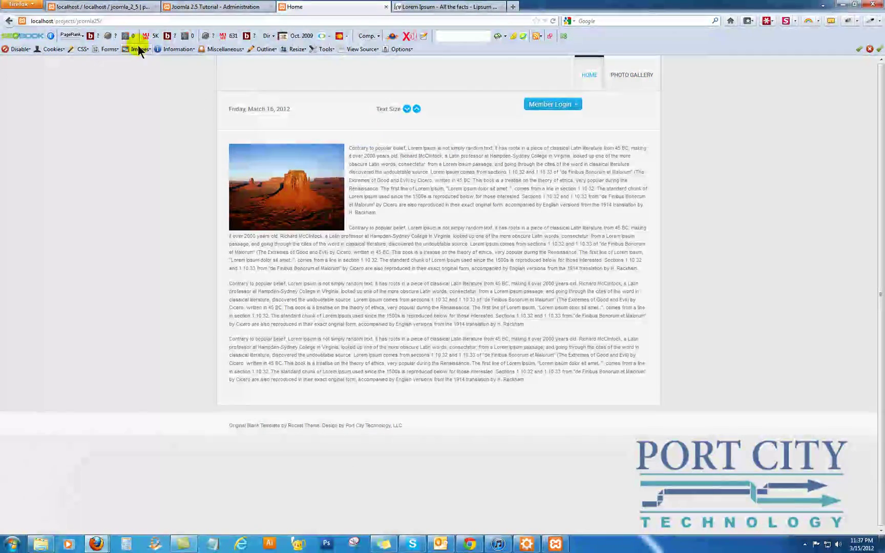
pyautogui.click(127, 6)
pyautogui.click(216, 6)
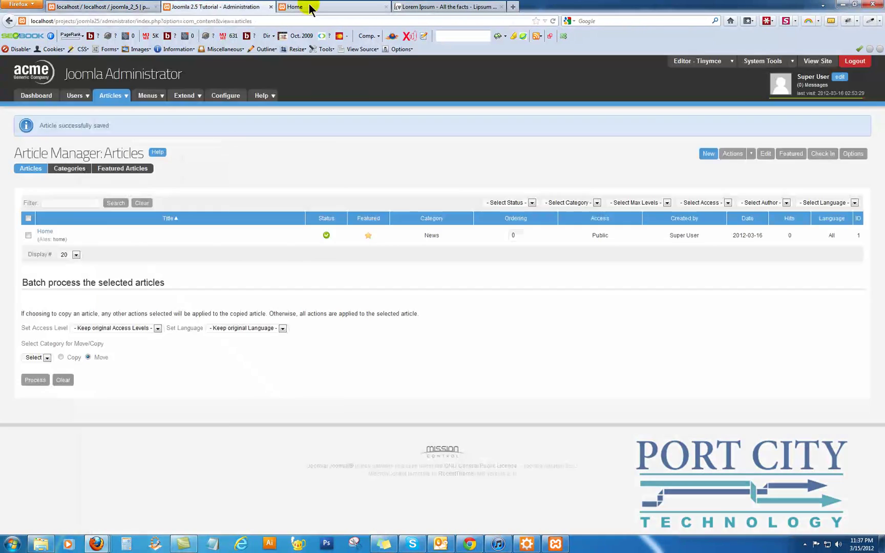
pyautogui.click(294, 6)
pyautogui.click(434, 166)
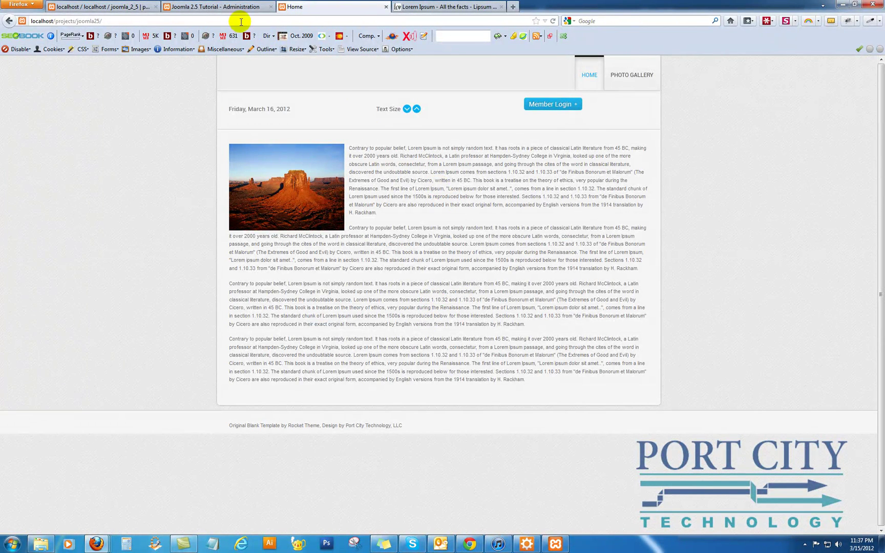
pyautogui.click(230, 8)
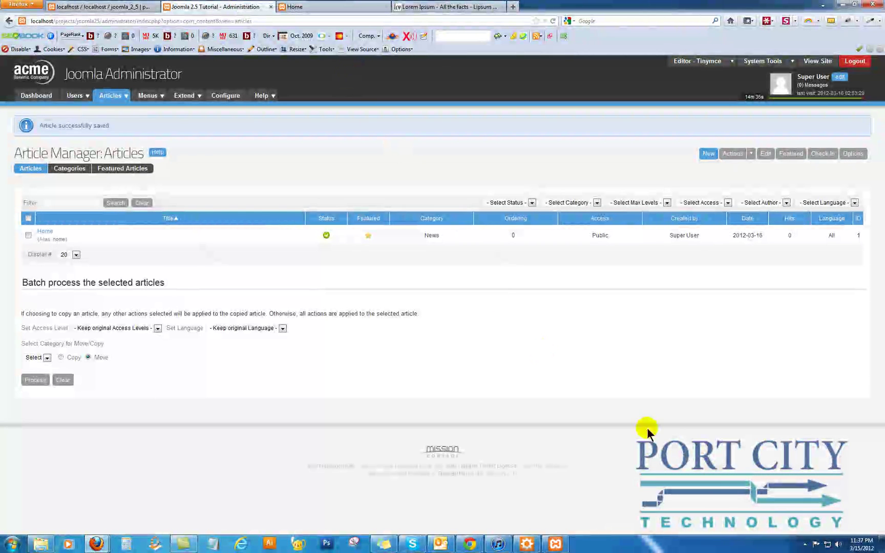
pyautogui.click(800, 544)
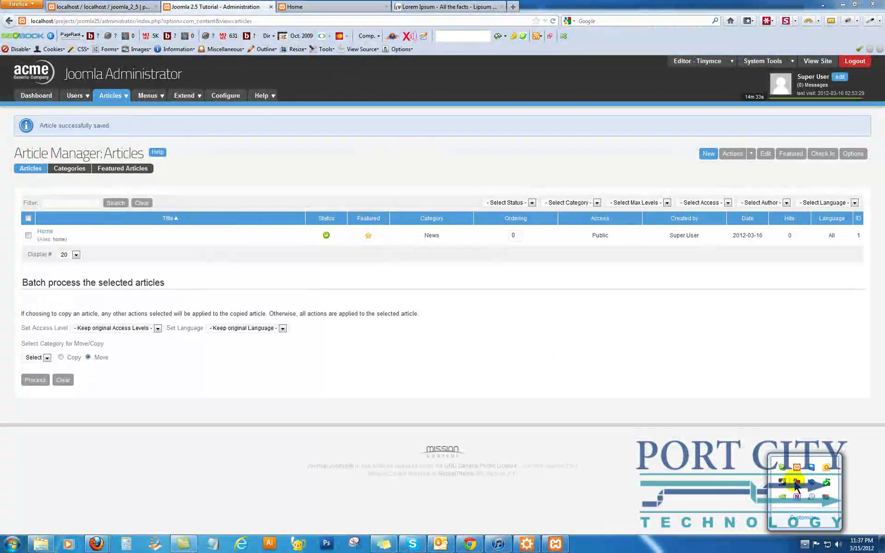